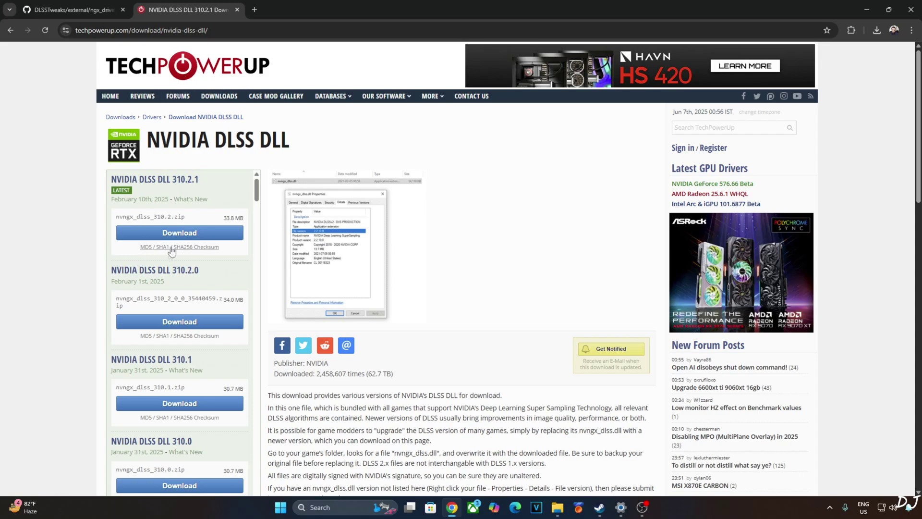
- Download the NVIDIA DLSS DLL 310.2.1 archive from TechPowerUp
left_click(188, 229)
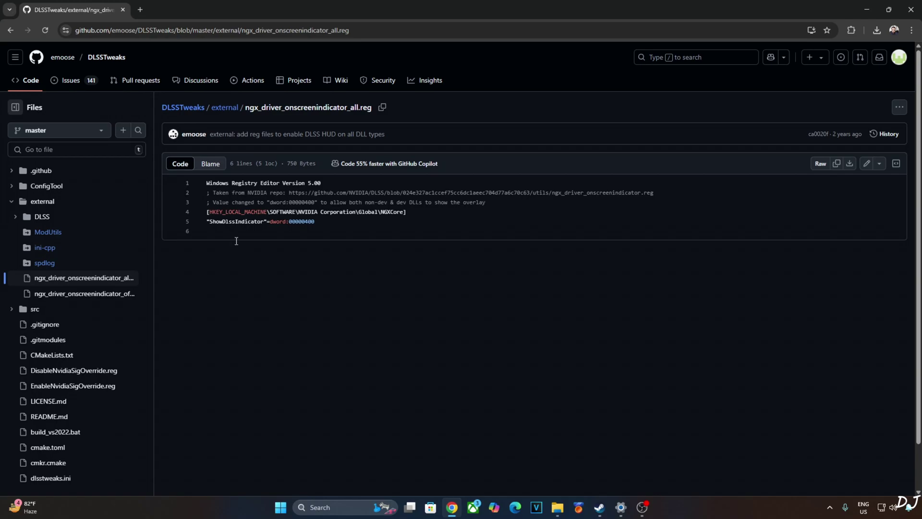
- Copy all the registry text shown in ngx_driver_onscreenindicator_all.reg on the DLSSTweaks GitHub page
left_click_drag(206, 183, 317, 221)
right_click(321, 205)
left_click(355, 266)
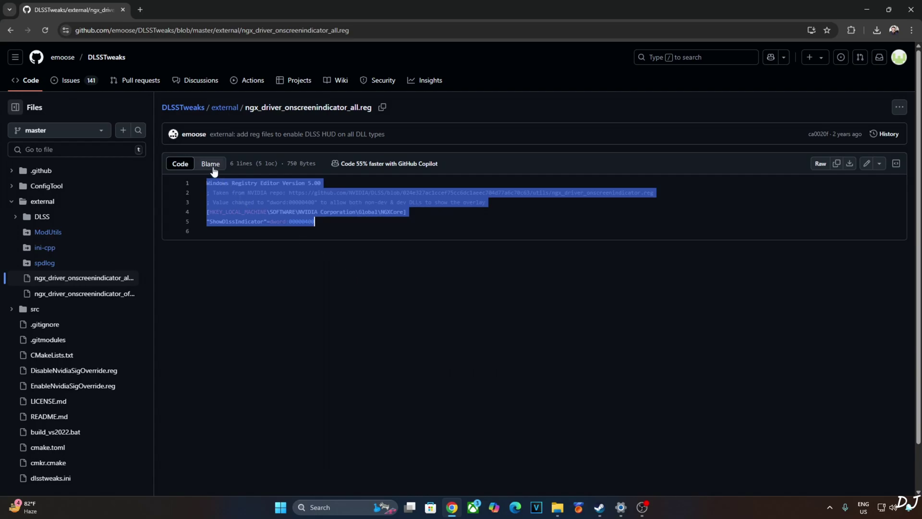
- In File Explorer, create a new text document in the overlay folder and name it overlay.reg, accepting the extension change
left_click(554, 511)
right_click(161, 174)
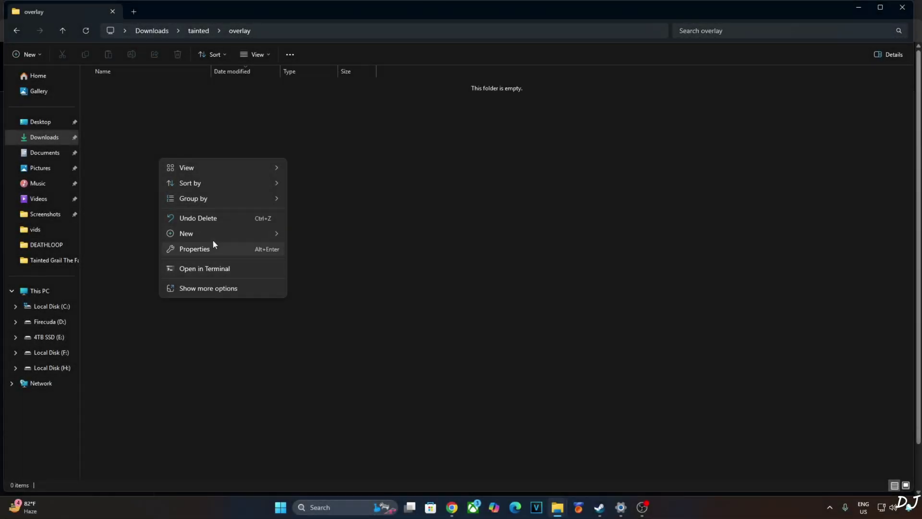
mouse_move(211, 233)
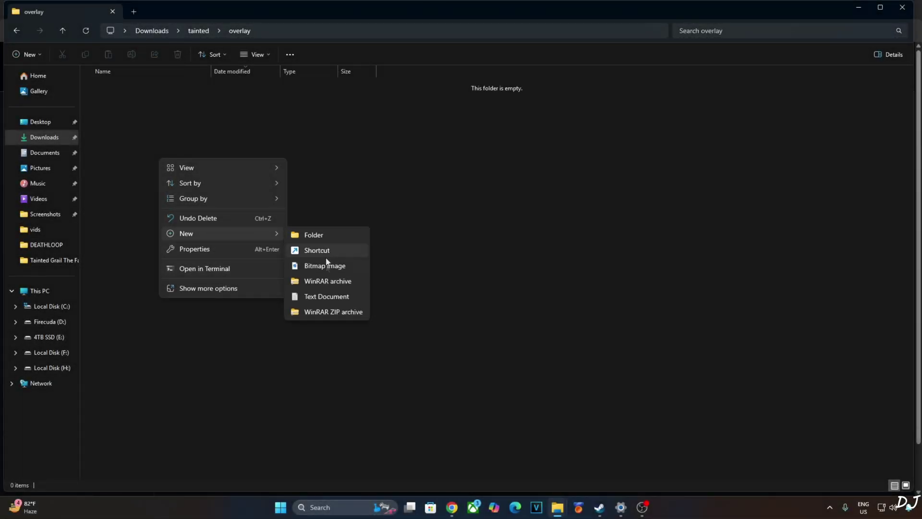
left_click(329, 298)
type("over")
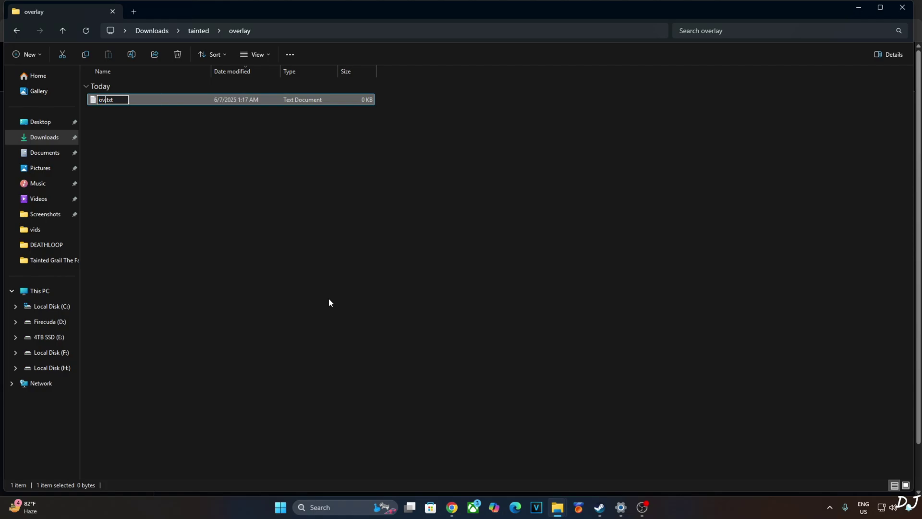
type("lay")
key("BackSpace")
key("BackSpace")
key("BackSpace")
type("reg")
key("Return")
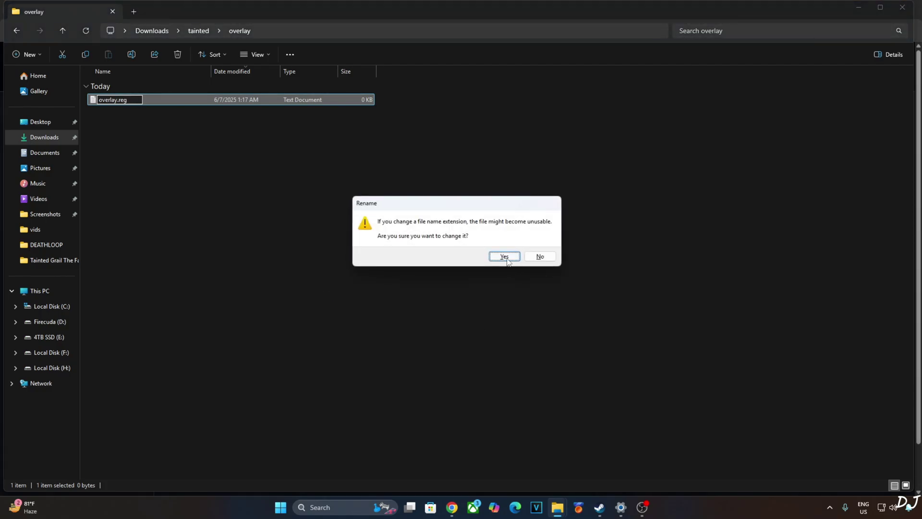
key("Return")
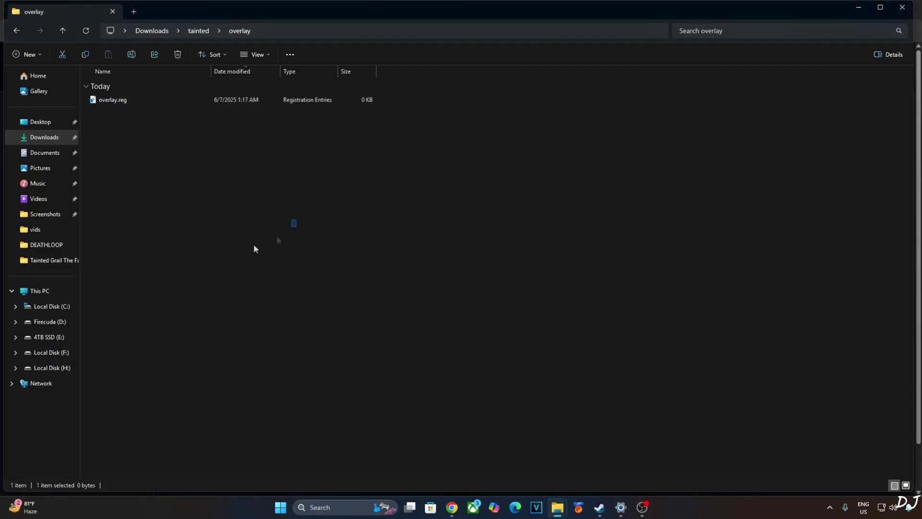
- Open overlay.reg in Notepad, paste the copied registry text into it and save the file
right_click(119, 102)
mouse_move(144, 155)
left_click(306, 157)
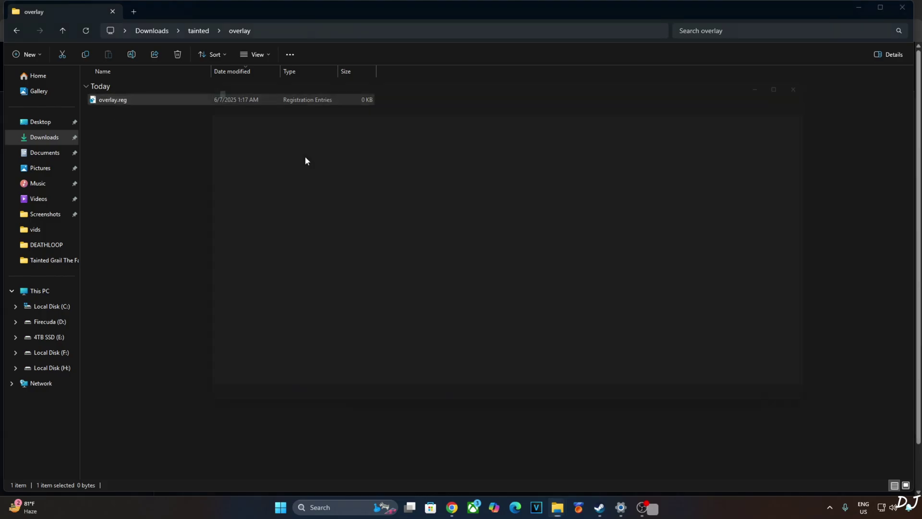
right_click(246, 165)
left_click(265, 234)
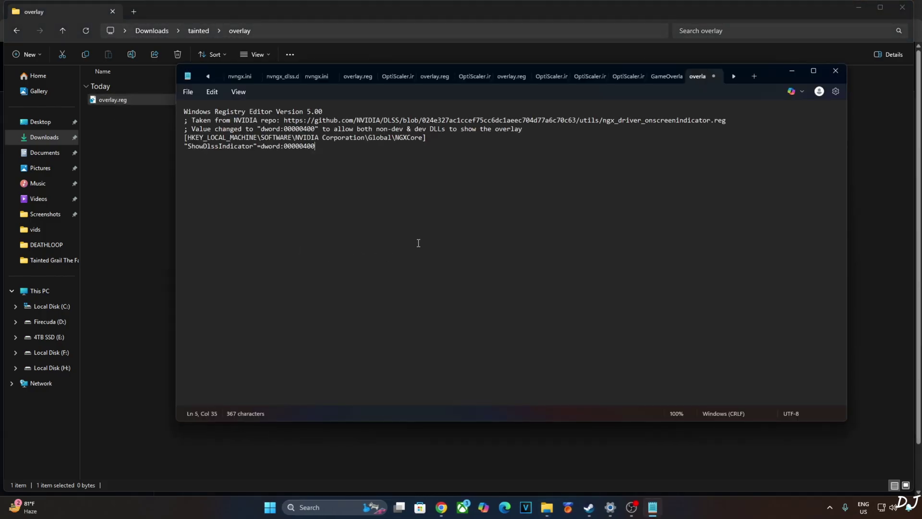
left_click(188, 92)
left_click(194, 172)
- Replace the 4 in the ShowDlssIndicator dword value with 0 and save overlay.reg
left_click_drag(307, 154, 304, 153)
left_click(306, 153)
type("0")
left_click(191, 94)
left_click(195, 169)
- Set ShowDlssIndicator to dword:00000400, save overlay.reg and close Notepad
key("BackSpace")
type("4")
left_click(188, 93)
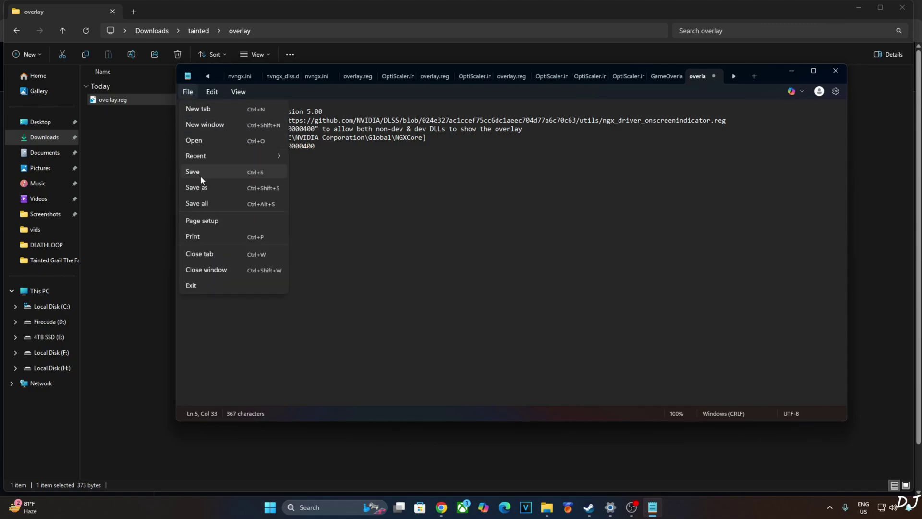
left_click(198, 174)
left_click(836, 71)
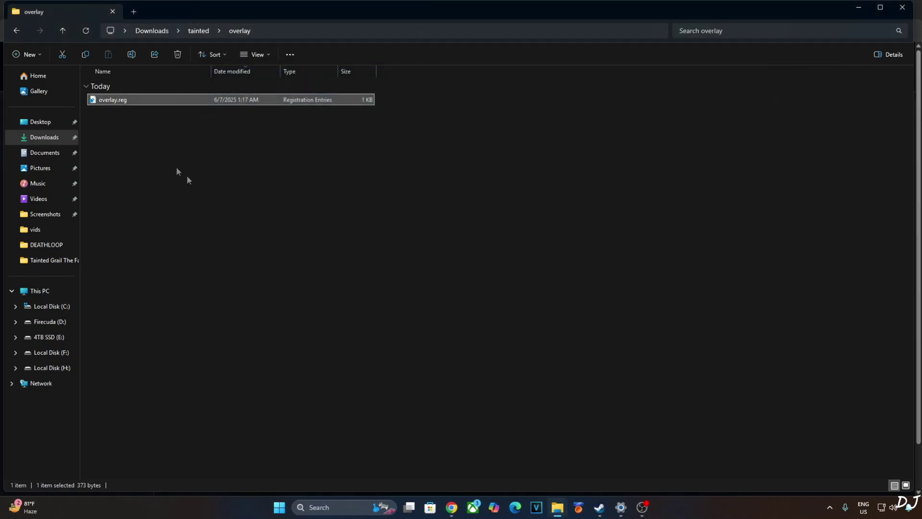
- Run overlay.reg to apply its ShowDlssIndicator entry to the Windows registry
right_click(109, 101)
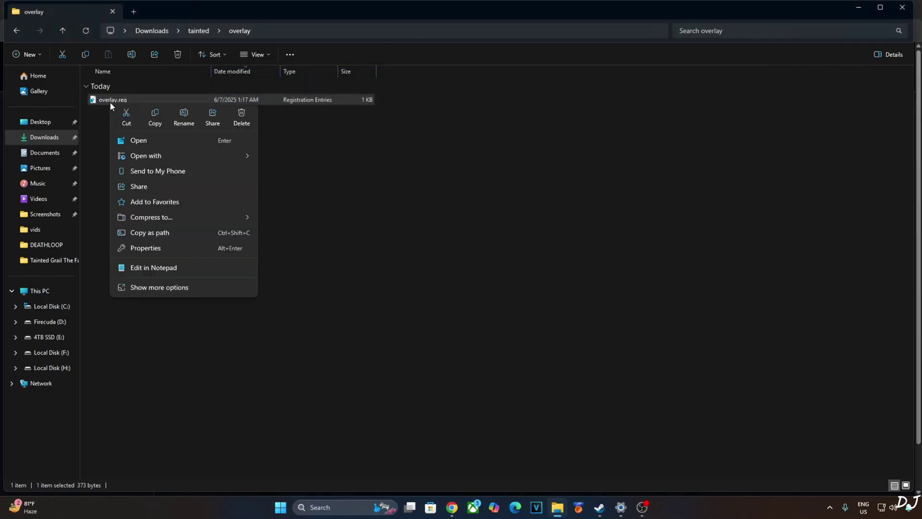
left_click(132, 140)
left_click(530, 263)
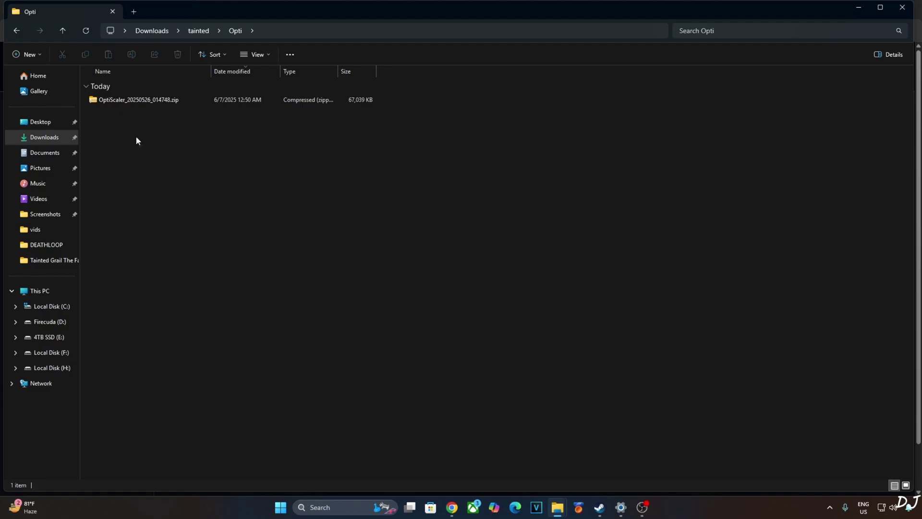
- Copy OptiScaler.ini, OptiScaler.dll and amd_fidelityfx_dx12.dll from the OptiScaler_20250526_014748.zip archive
double_click(136, 100)
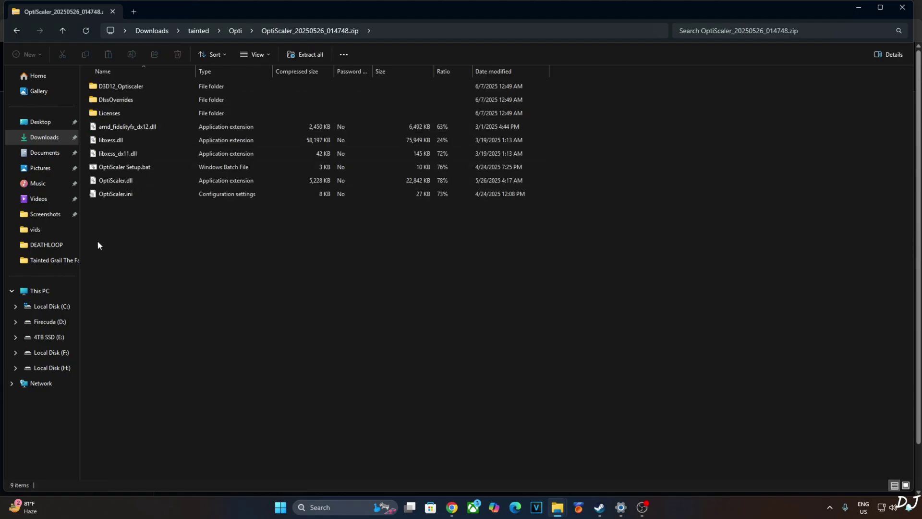
left_click(110, 196)
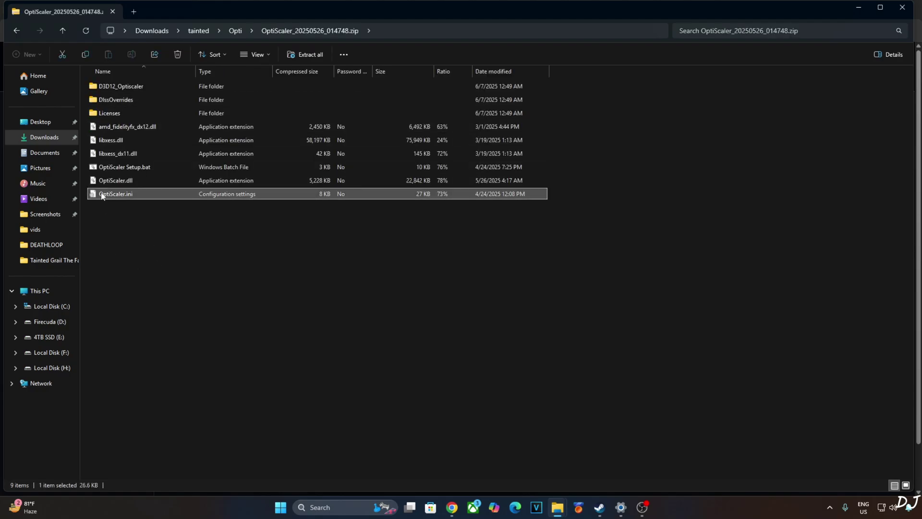
left_click(109, 182, "ctrl")
left_click(129, 126, "ctrl")
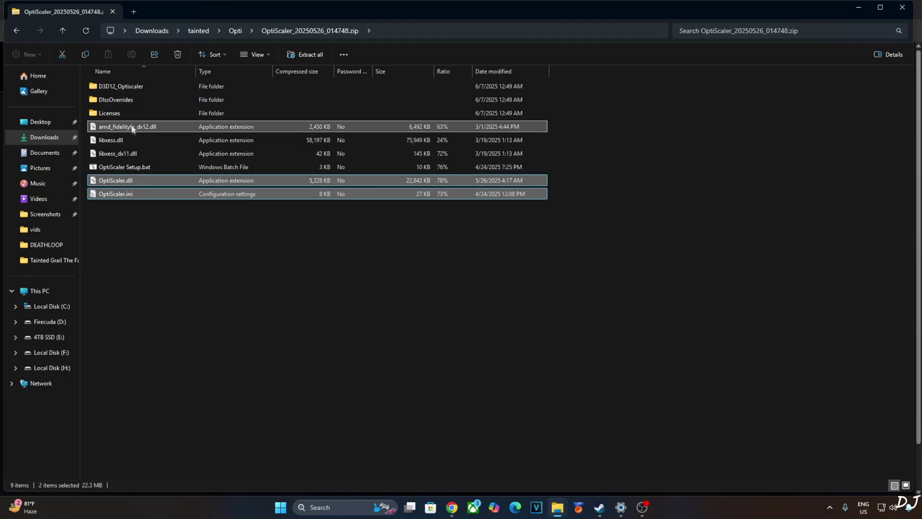
right_click(108, 194)
left_click(129, 224)
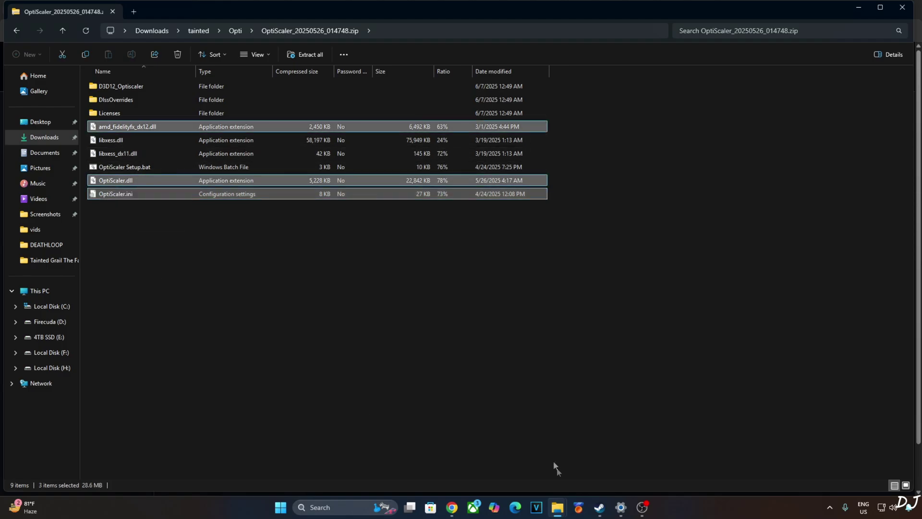
- Open the Tainted Grail: The Fall of Avalon Demo's local files from Steam and paste the three copied OptiScaler files there
left_click(599, 507)
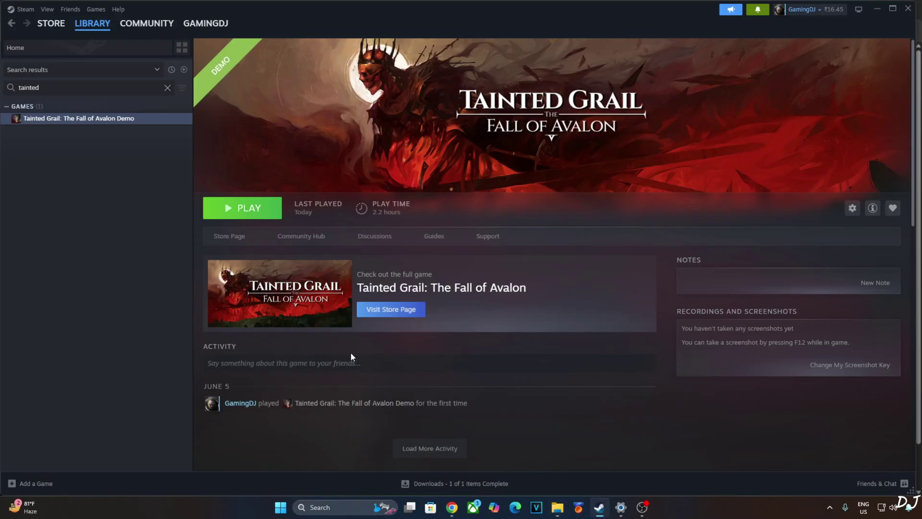
right_click(65, 120)
mouse_move(86, 177)
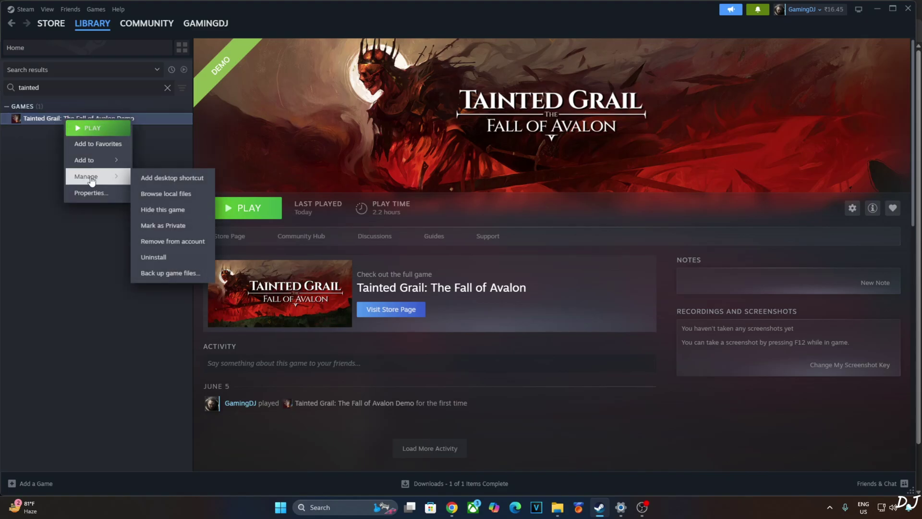
left_click(163, 195)
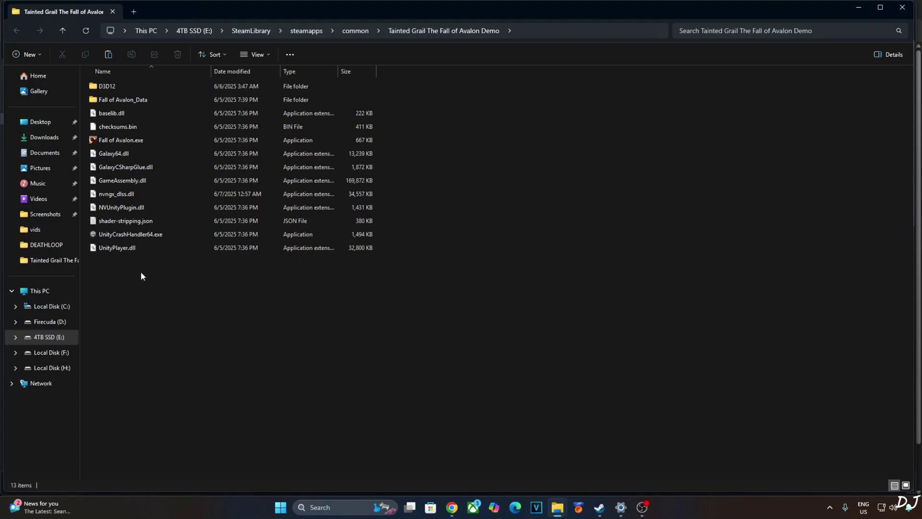
right_click(140, 271)
left_click(185, 288)
left_click(144, 328)
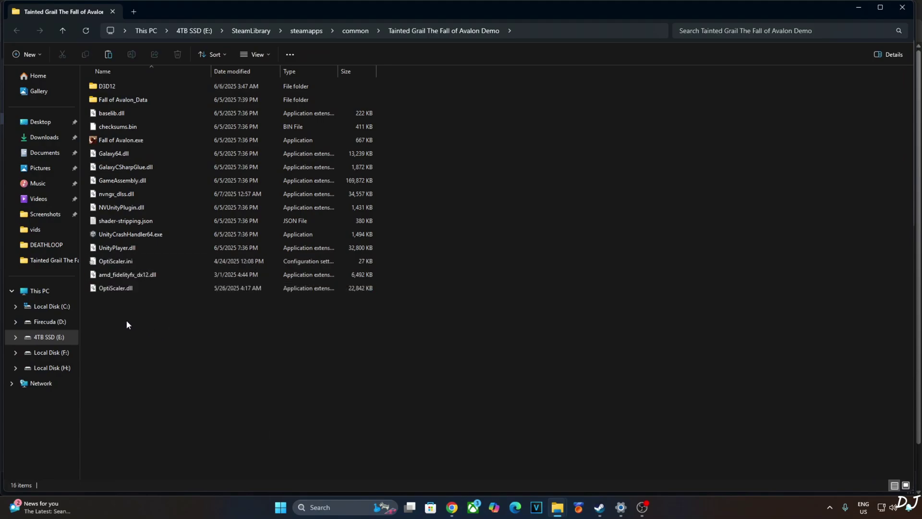
- Rename OptiScaler.dll in the game folder to dxgi.dll
right_click(113, 288)
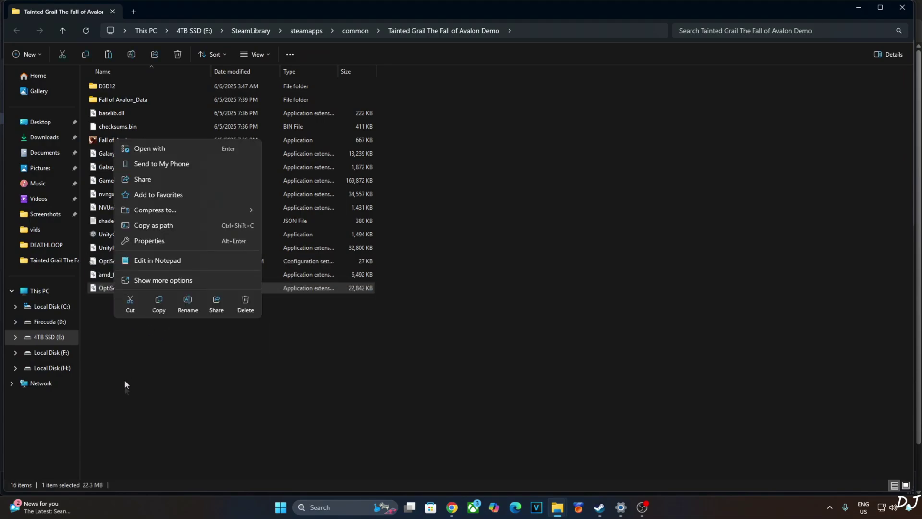
left_click(159, 280)
left_click(144, 465)
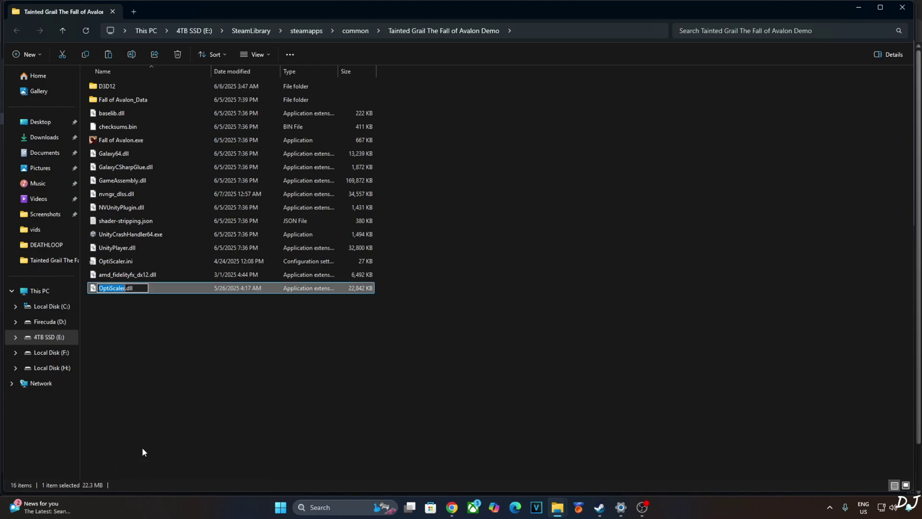
type("dxgi")
key("Return")
left_click(139, 442)
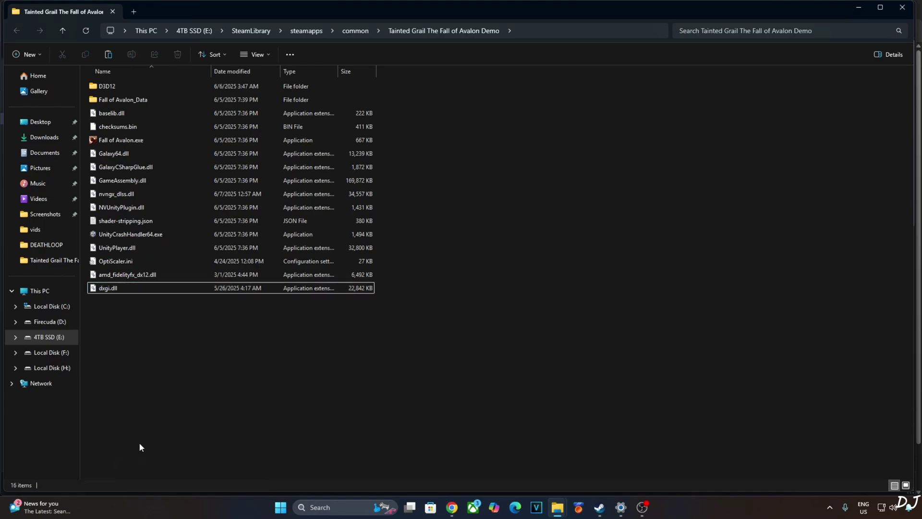
- In the game folder's OptiScaler.ini, set Dx12Upscaler to dlss and FGType to optifg, then save and close the file
double_click(111, 262)
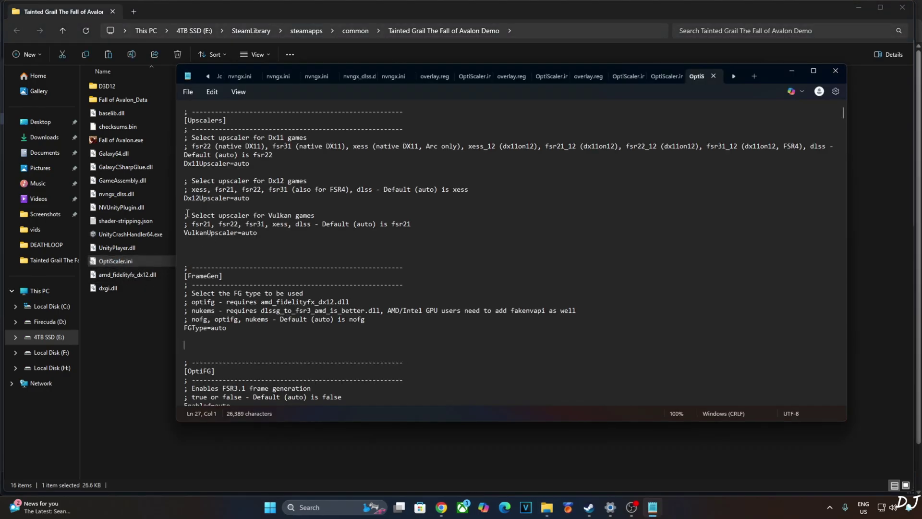
left_click(246, 198)
double_click(245, 199)
type("dlss")
double_click(219, 328)
type("optifg")
left_click(188, 92)
left_click(207, 170)
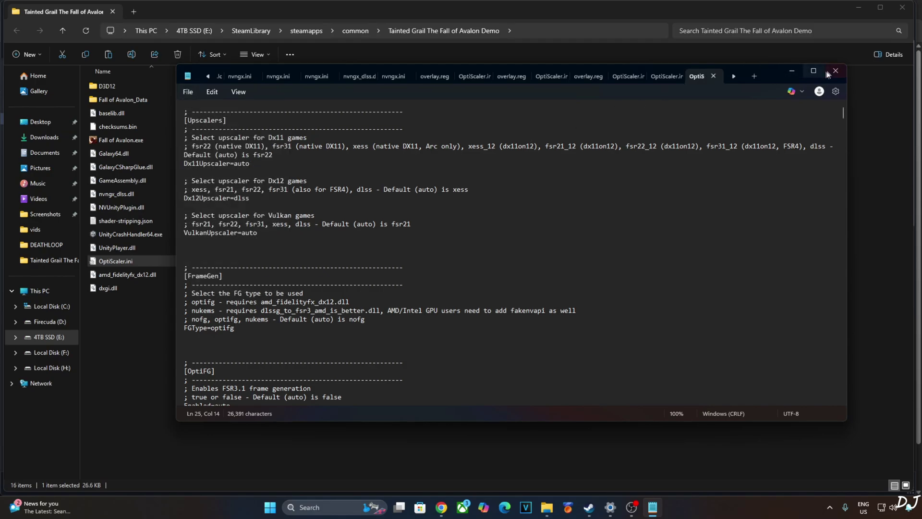
left_click(835, 70)
left_click(239, 358)
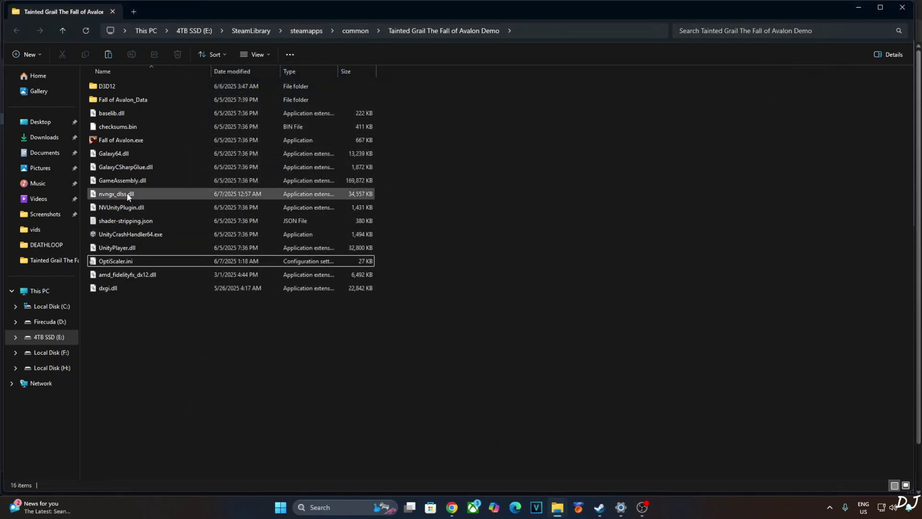
- Copy nvngx_dlss.dll from the nvngx_dlss_310.2.zip archive in the DLSS download folder
mouse_move(115, 196)
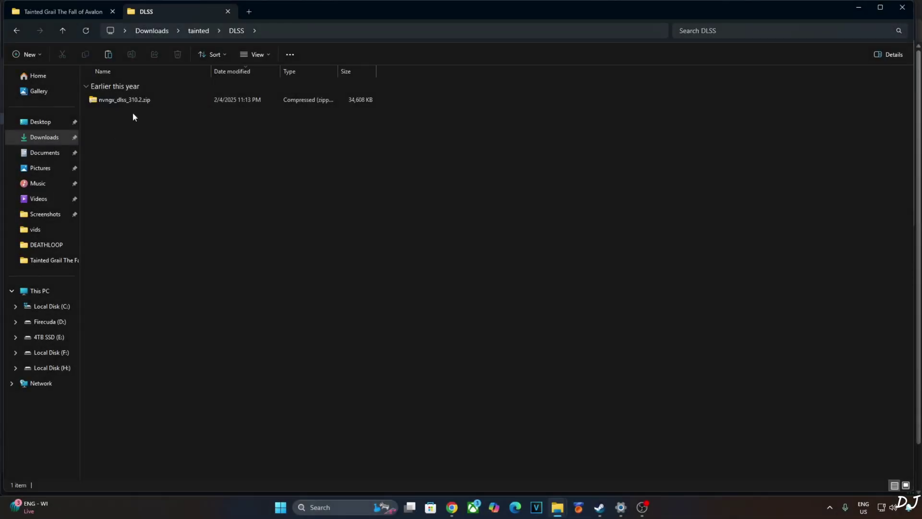
double_click(124, 99)
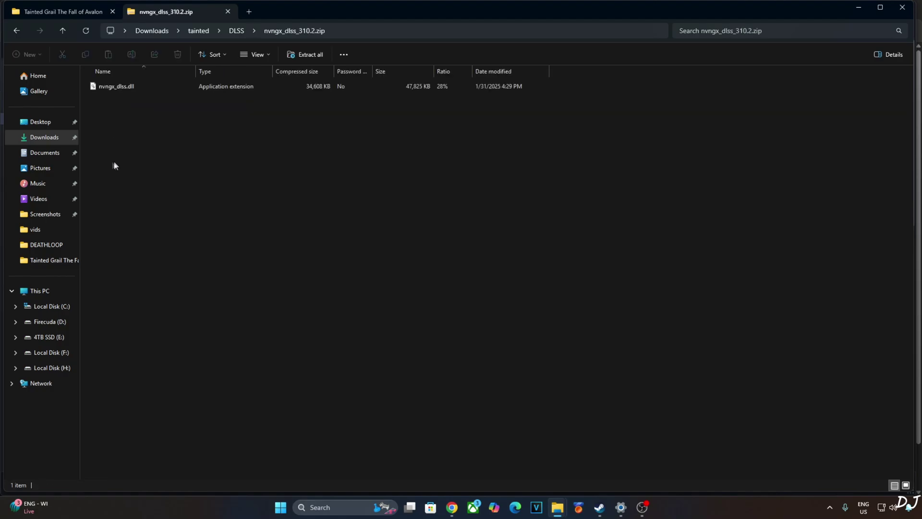
left_click(103, 89)
right_click(101, 86)
left_click(125, 118)
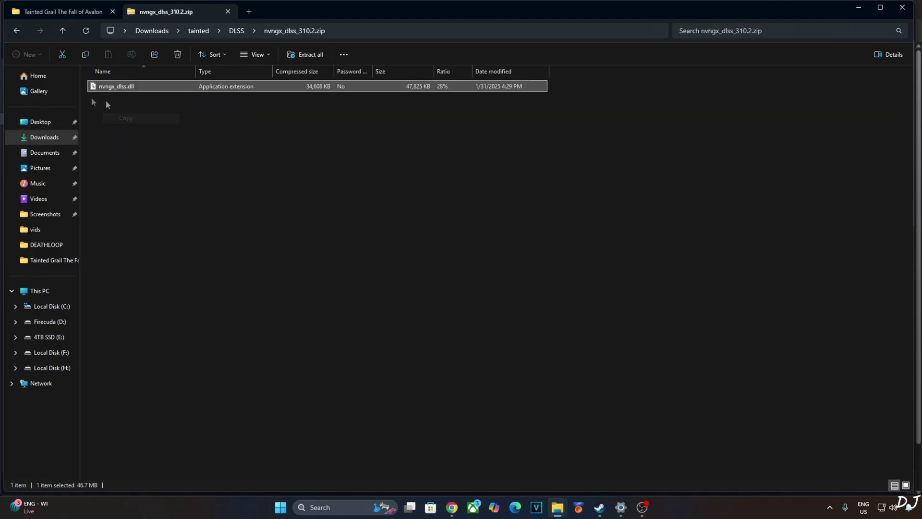
- Open the Tainted Grail demo's local files from Steam and paste the copied nvngx_dlss.dll, replacing the existing file
left_click(599, 507)
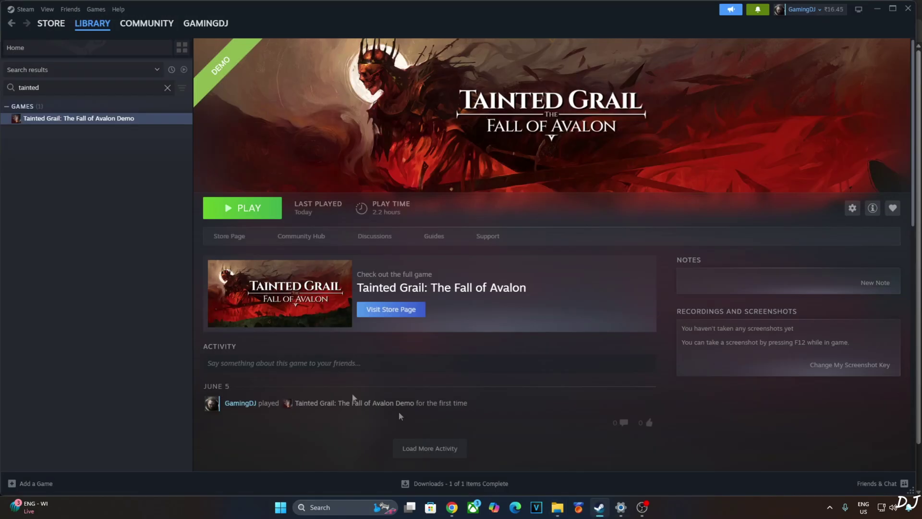
right_click(52, 127)
mouse_move(72, 179)
left_click(160, 196)
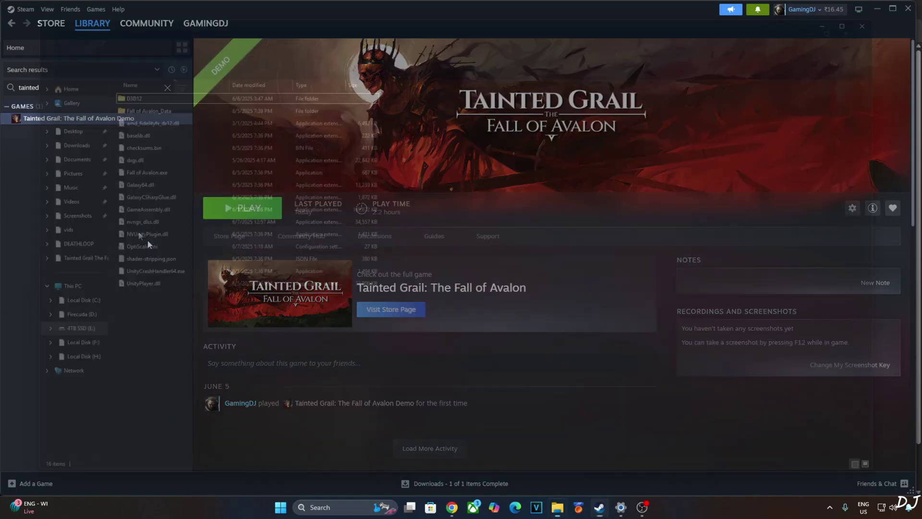
right_click(163, 354)
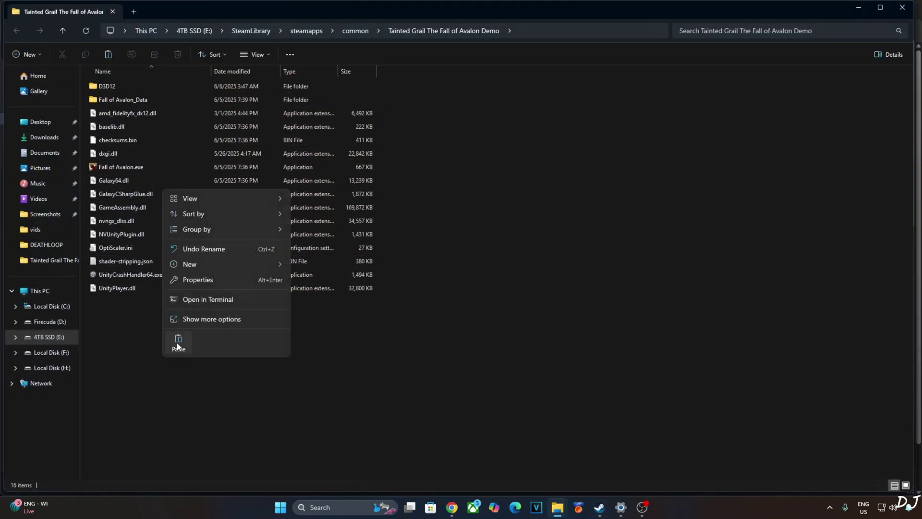
left_click(178, 343)
left_click(402, 178)
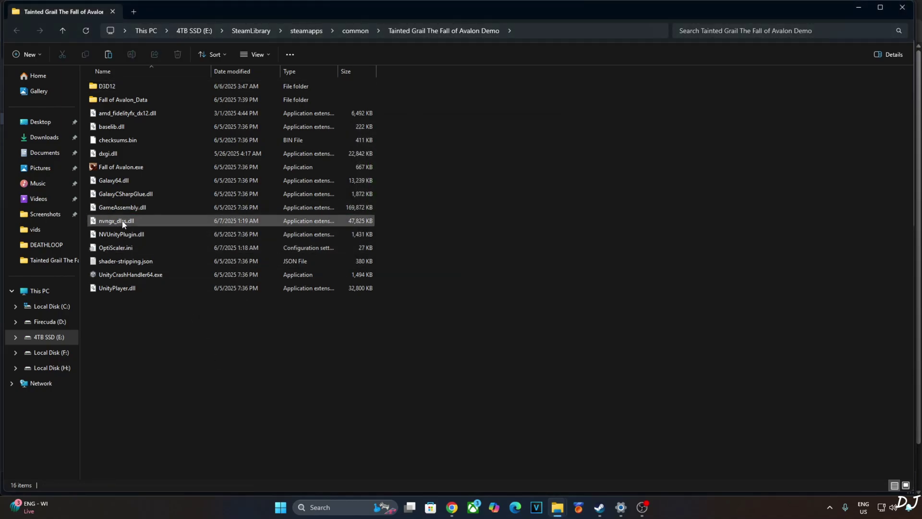
mouse_move(125, 225)
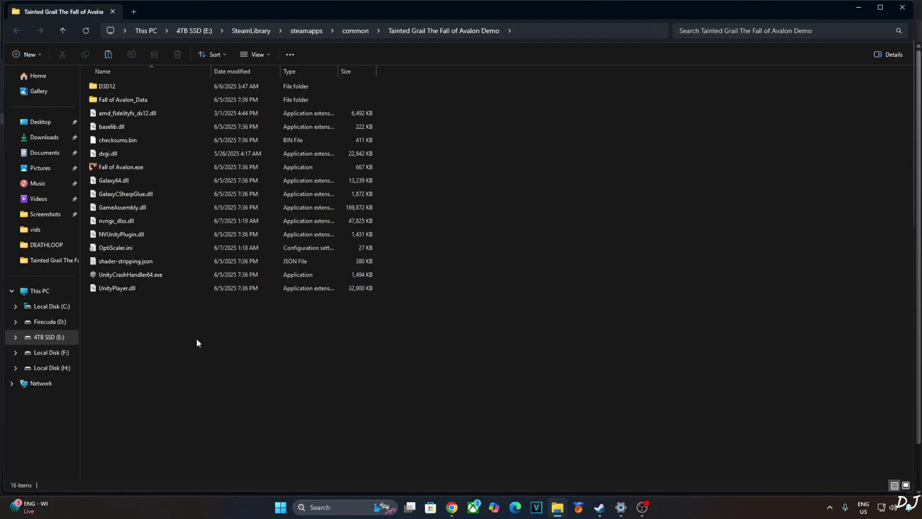
- Check the Tainted Grail demo's Steam properties for the launch option -force-d3d12, and close the properties
left_click(599, 507)
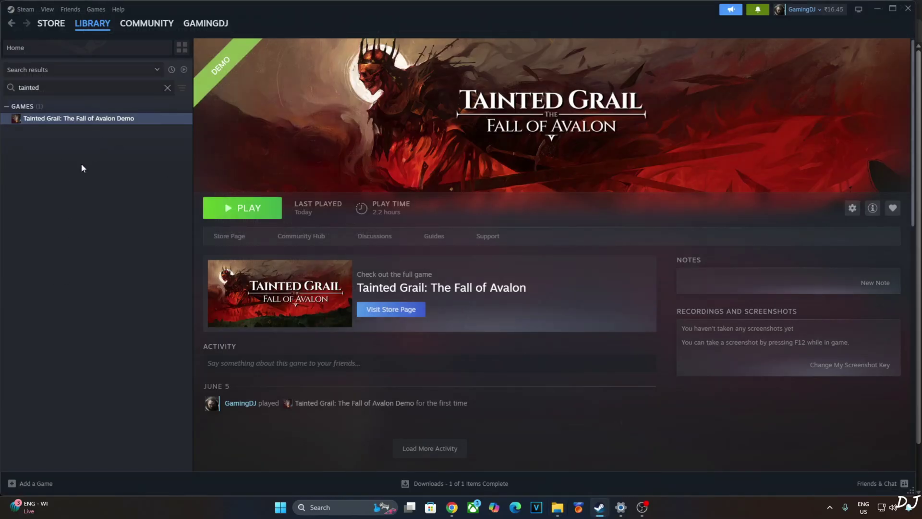
left_click(852, 209)
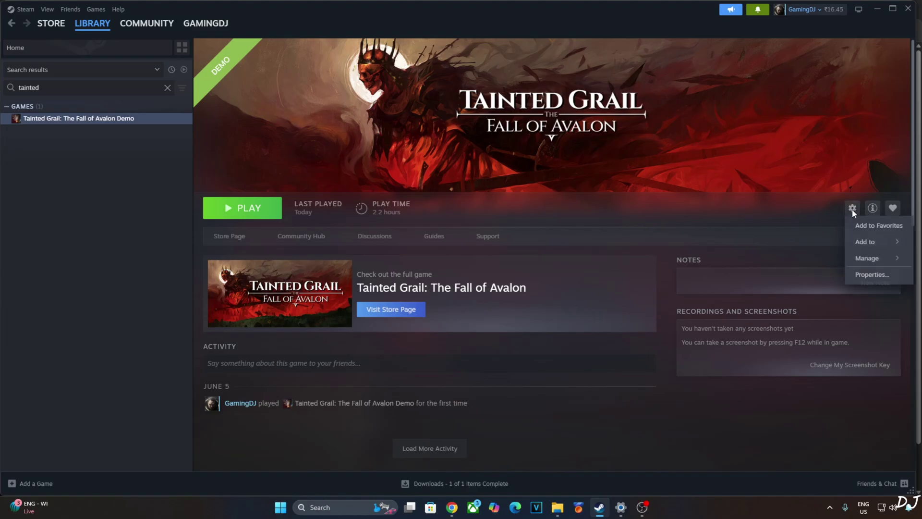
left_click(864, 275)
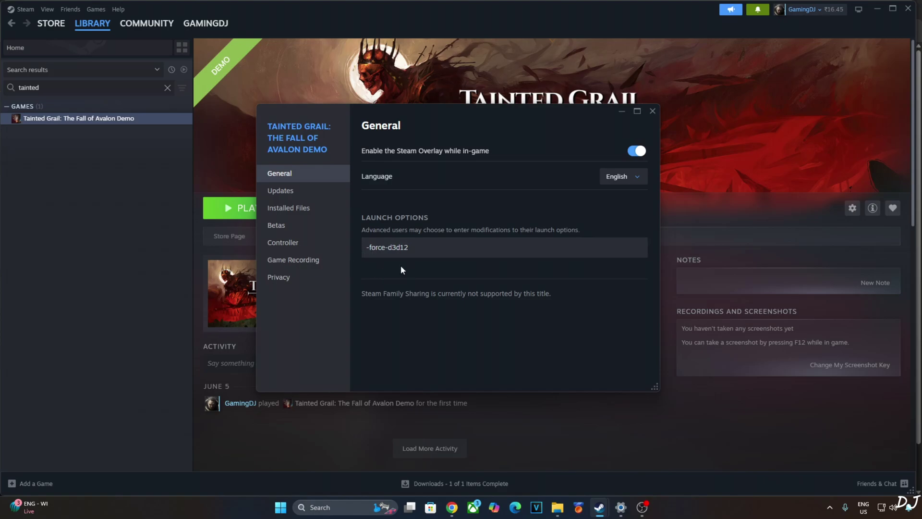
left_click(651, 113)
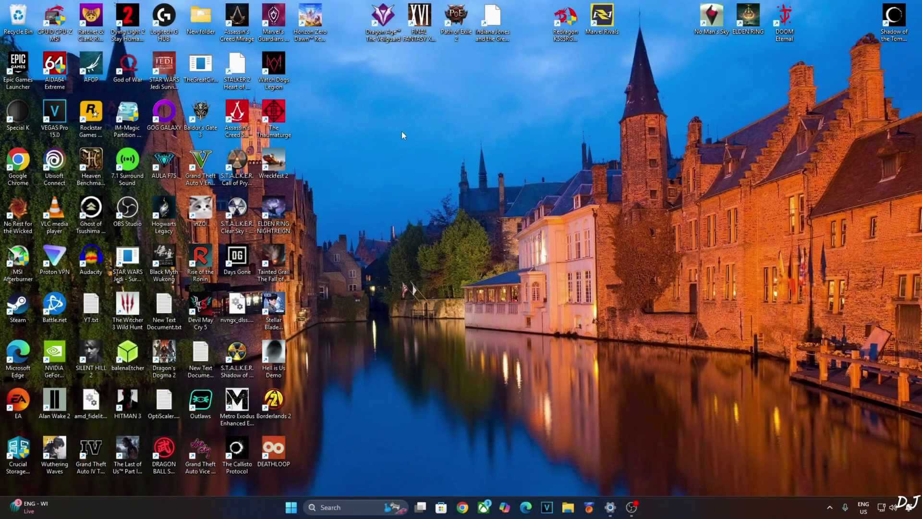
- Check Hardware-accelerated GPU scheduling and Variable refresh rate in the advanced graphics settings of Windows' display settings
right_click(402, 131)
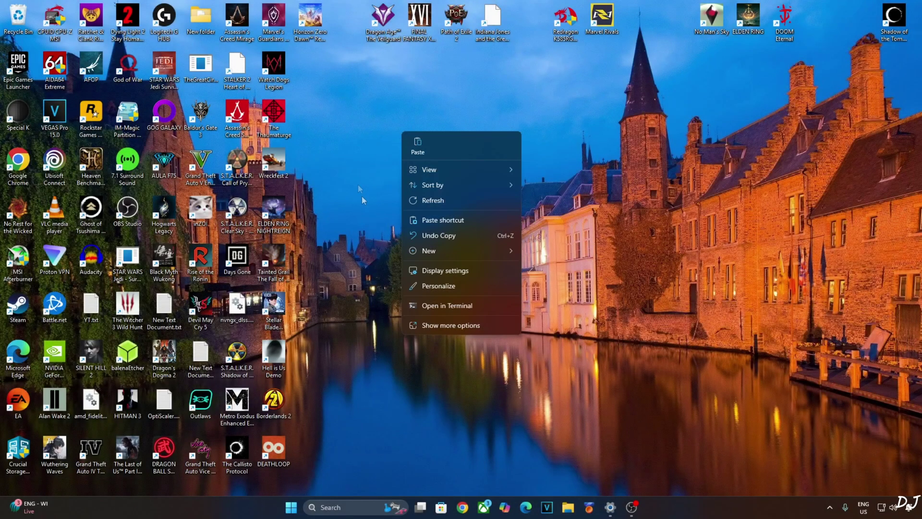
left_click(444, 272)
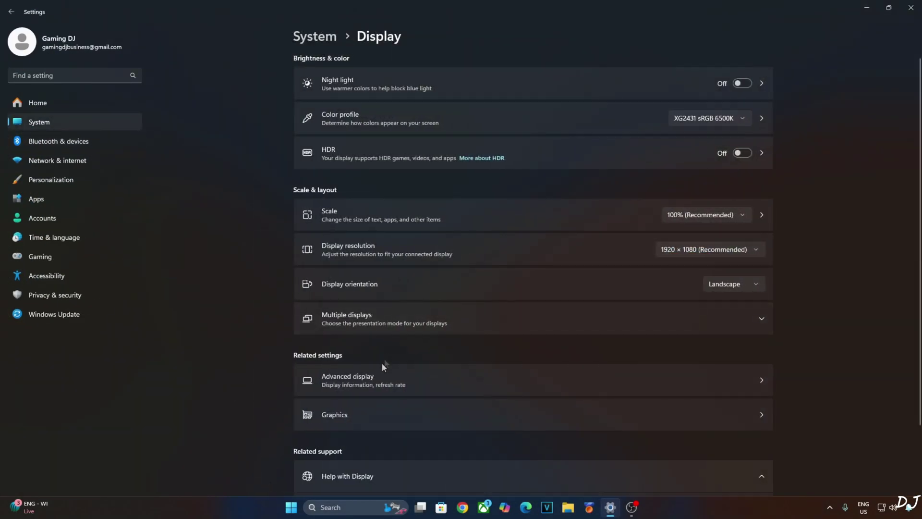
left_click(360, 413)
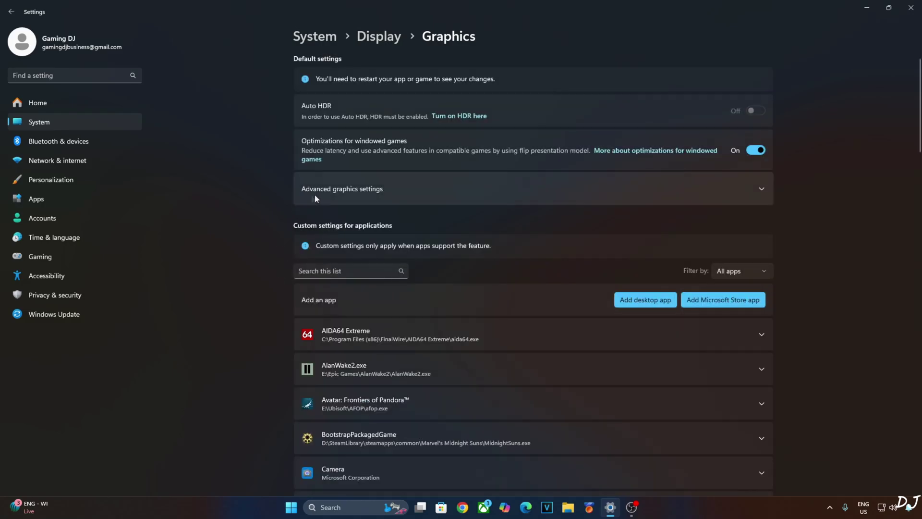
left_click(315, 192)
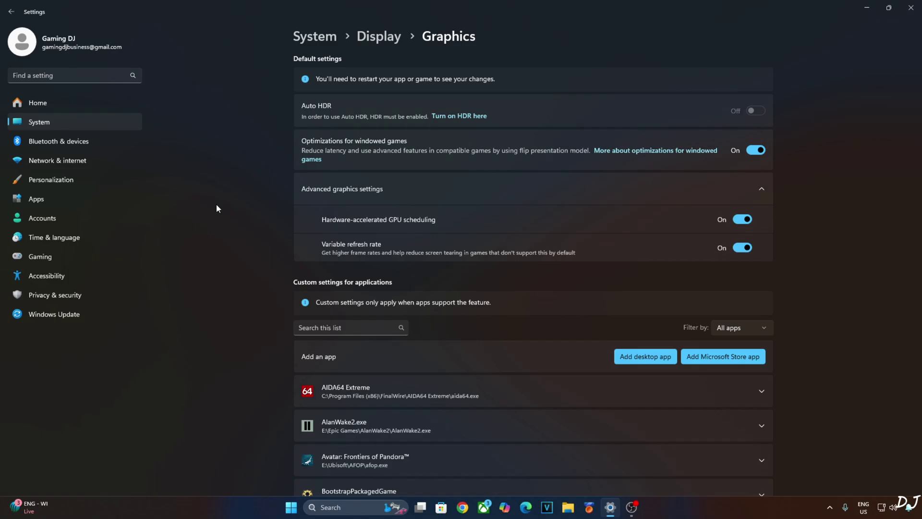
- Switch to NVIDIA Control Panel and review Low Latency Mode and Vertical sync in the 3D program settings for Tainted Grail
key("super")
type("nvidia")
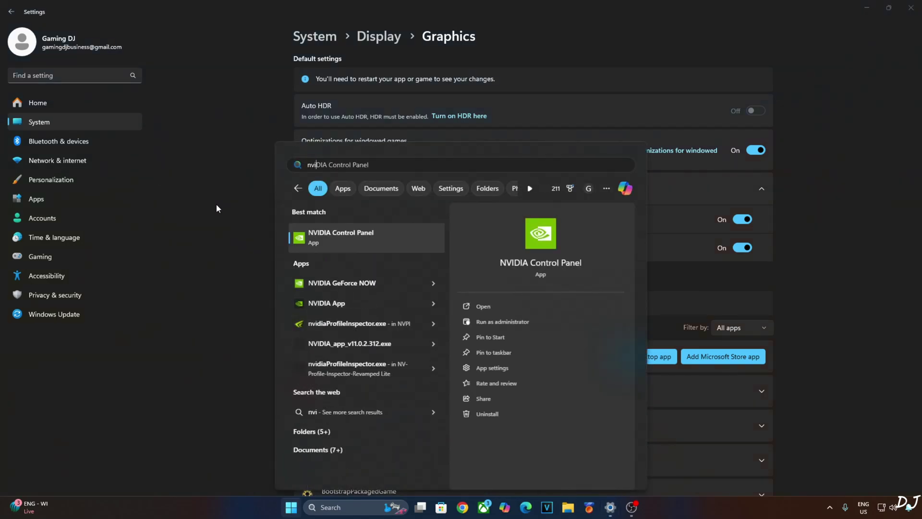
left_click(328, 242)
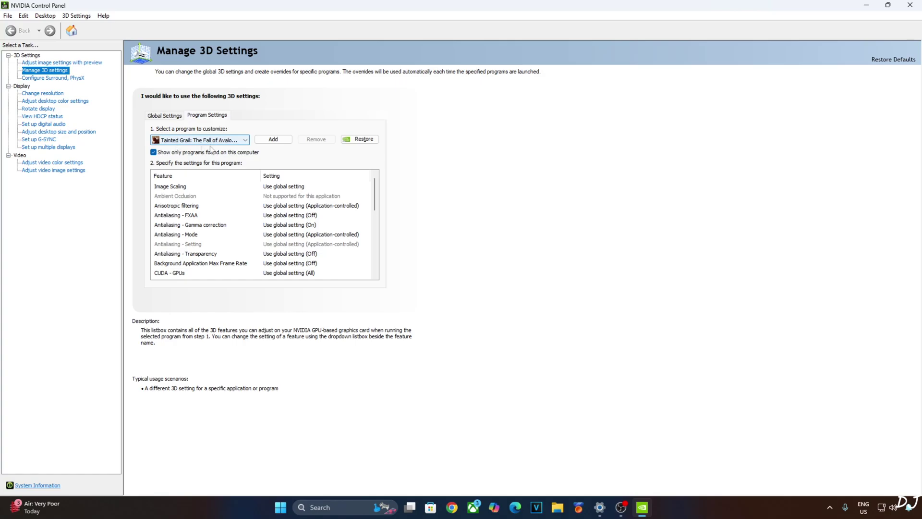
scroll(375, 202, "down", 1)
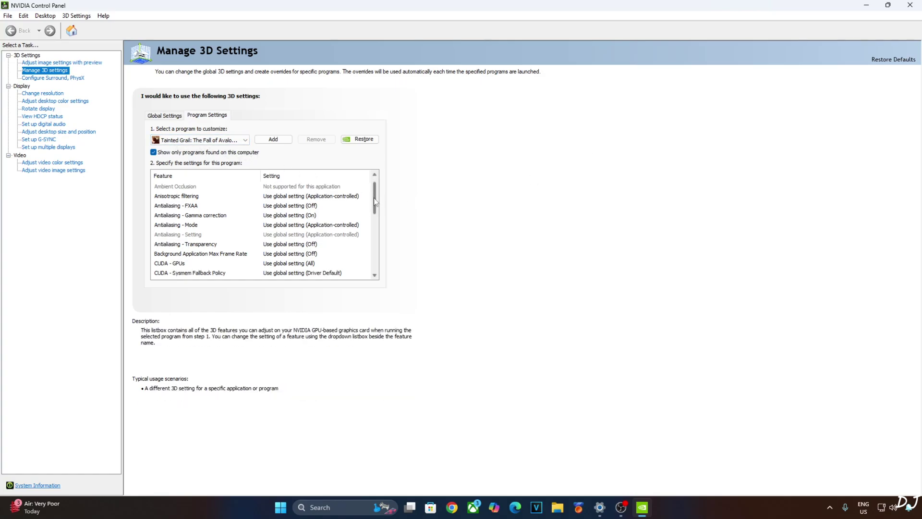
scroll(375, 202, "down", 3)
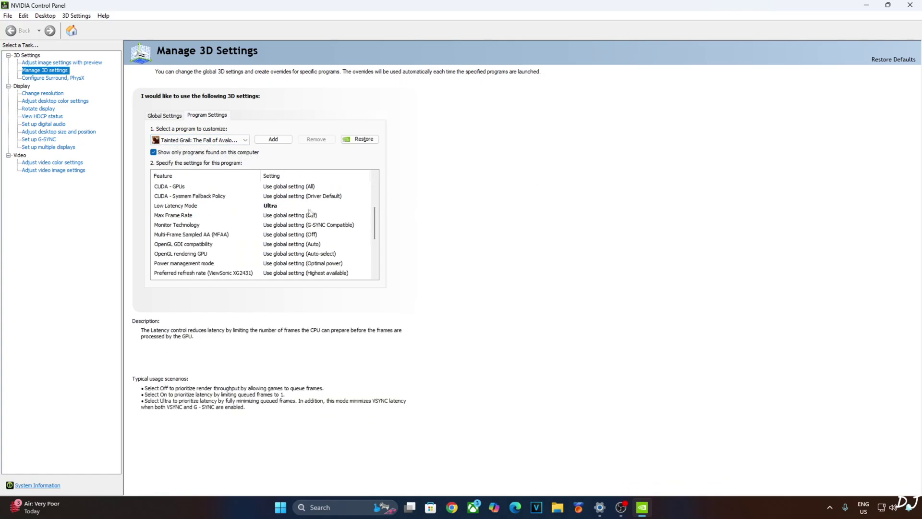
scroll(361, 223, "down", 4)
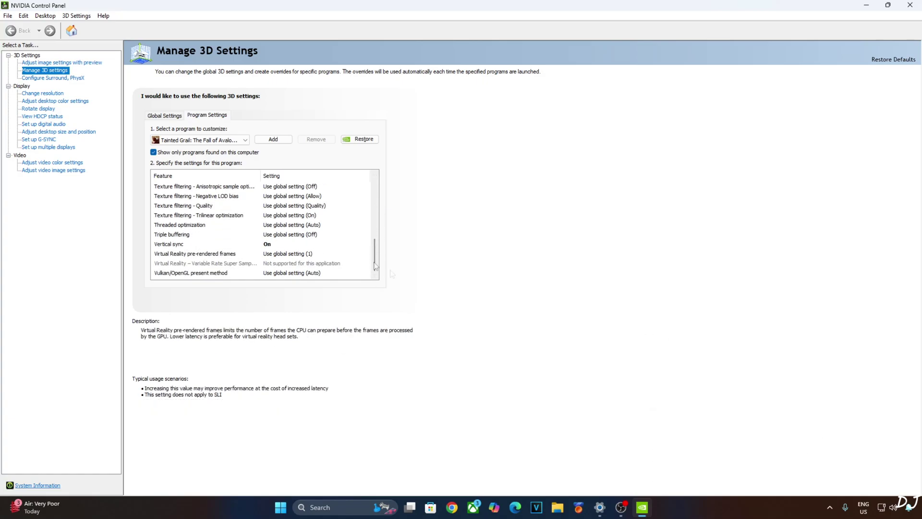
- Check the G-SYNC setup and the G-SYNC Compatible Indicator option, and close NVIDIA Control Panel
left_click(47, 139)
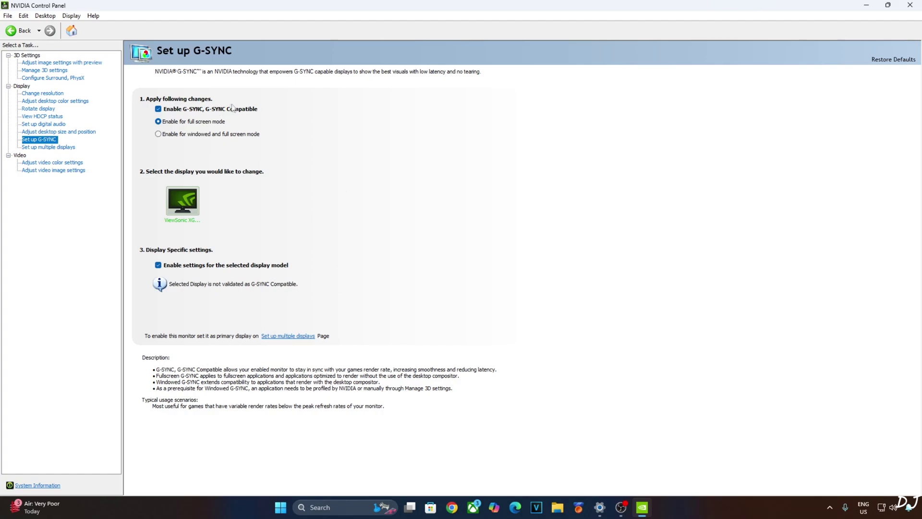
left_click(71, 17)
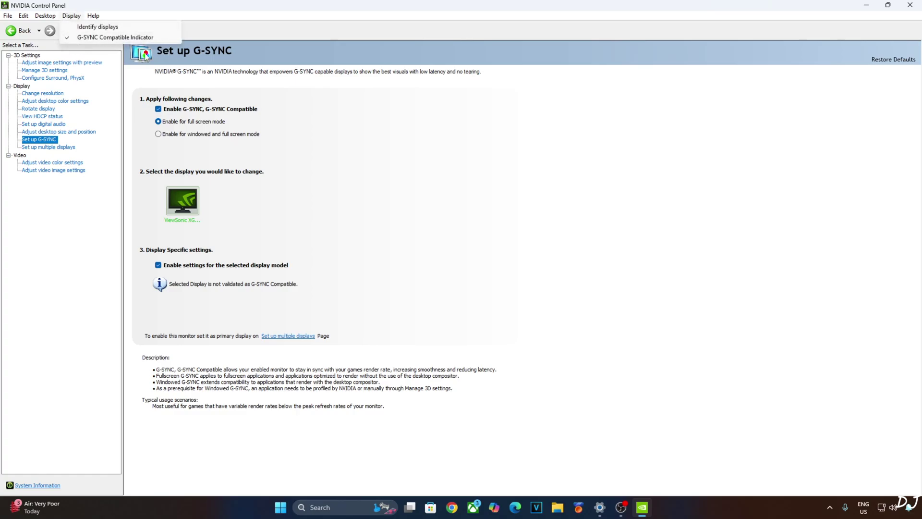
left_click(460, 221)
left_click(910, 4)
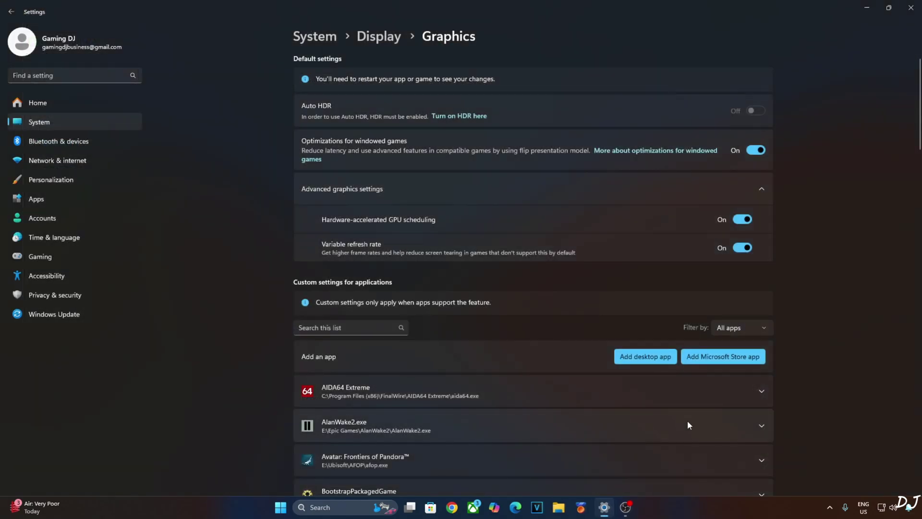
- Turn on the NVIDIA statistics overlay and launch the Tainted Grail demo from Steam
left_click(829, 507)
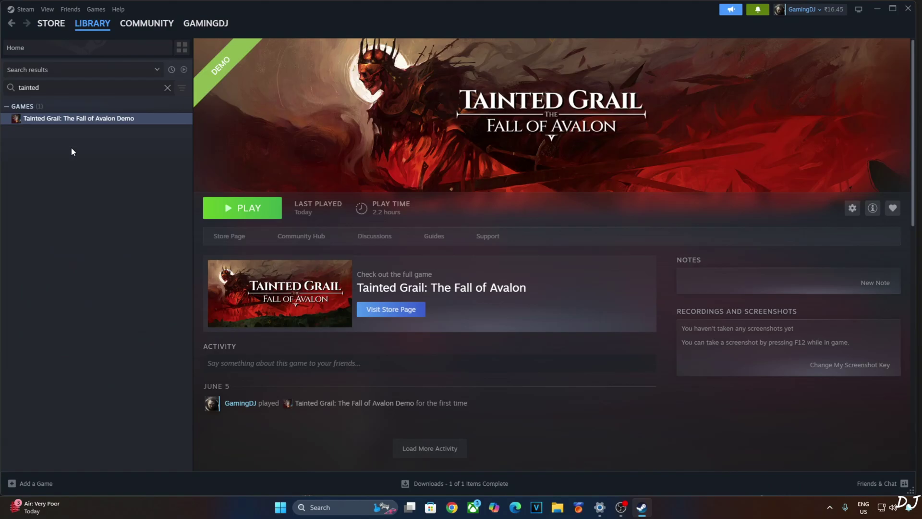
key("alt+r")
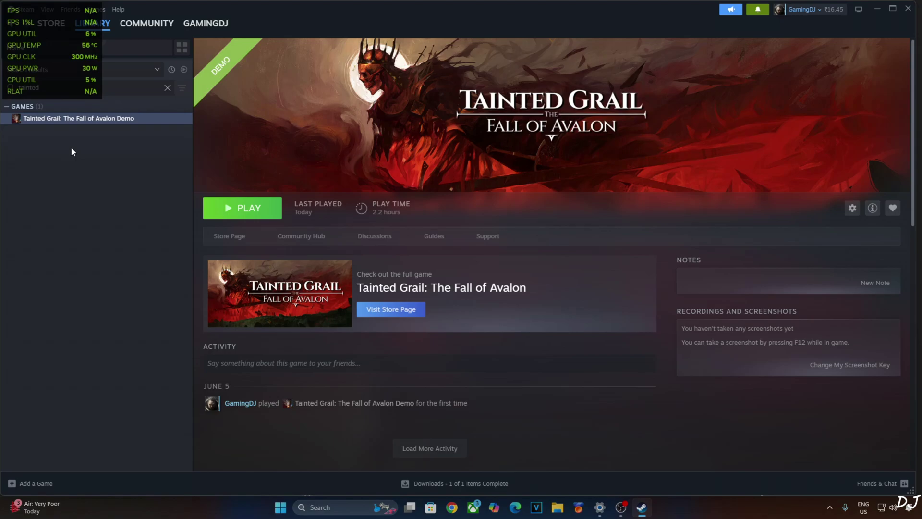
mouse_move(51, 23)
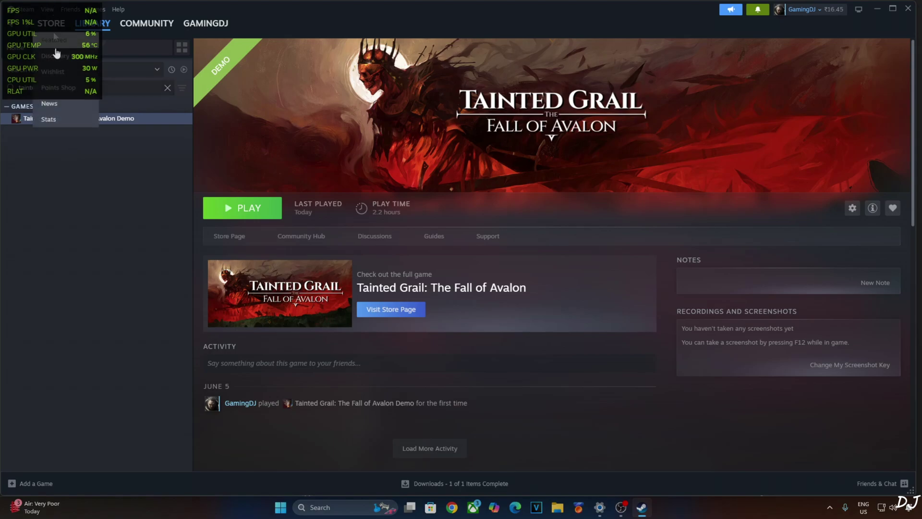
left_click(255, 219)
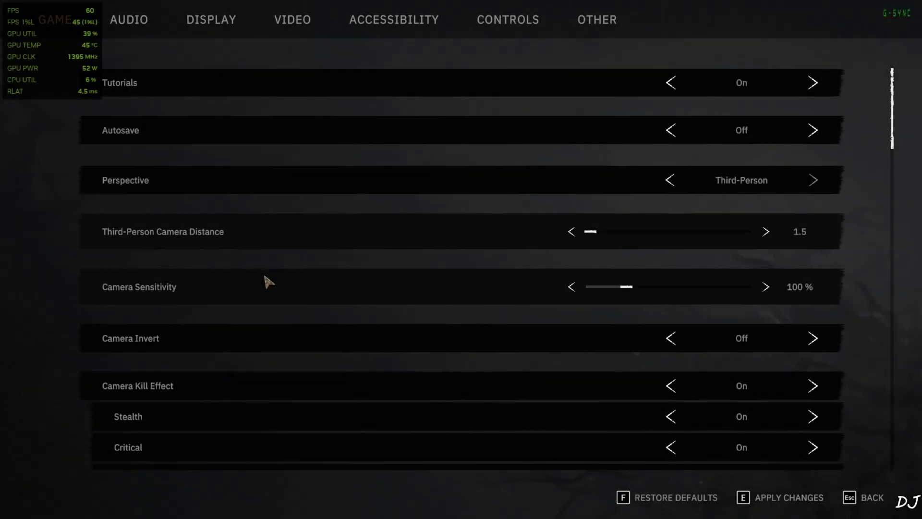
- Review the in-game game, display and video settings, including VSync, the dynamic resolution method and its quality, and the shadow options
scroll(150, 233, "down", 1)
scroll(150, 234, "up", 1)
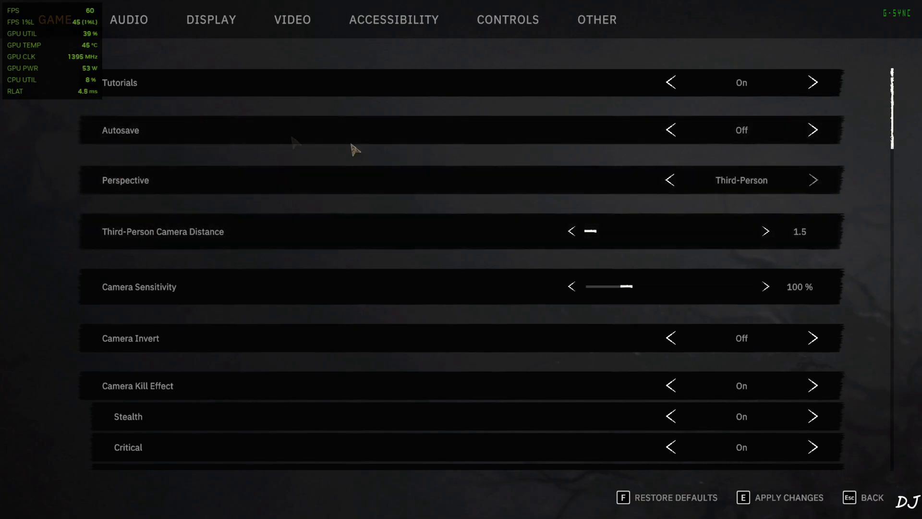
scroll(203, 164, "down", 1)
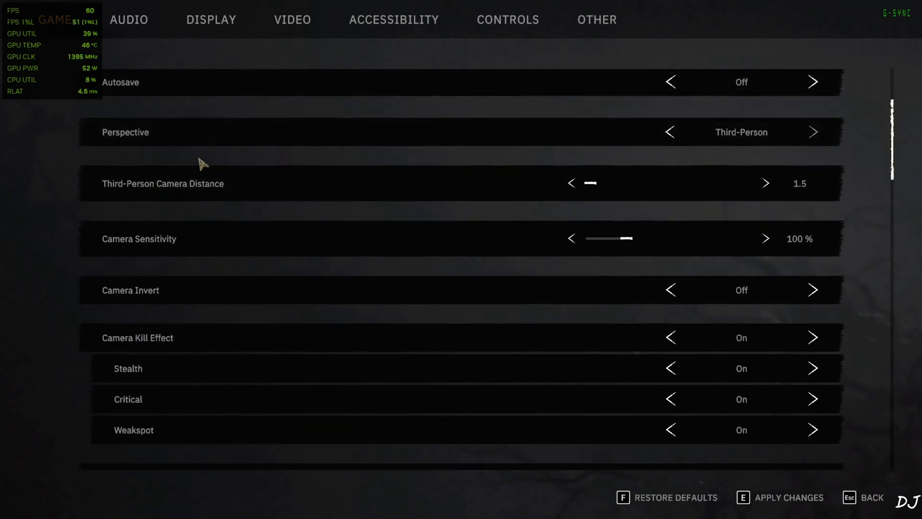
left_click(209, 24)
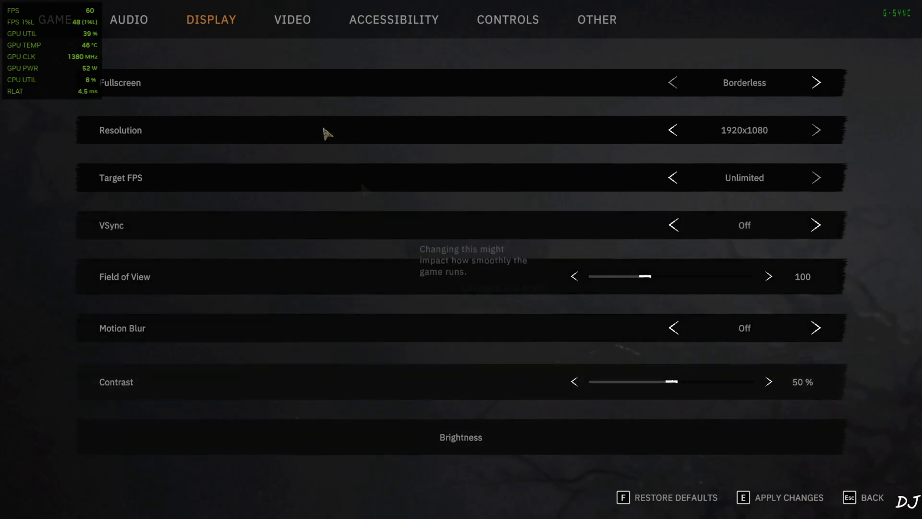
left_click(284, 27)
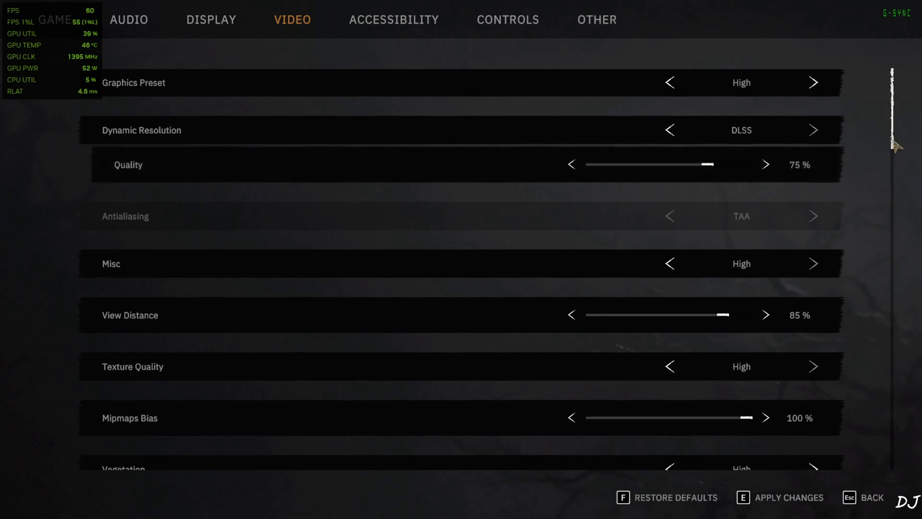
left_click_drag(894, 143, 888, 393)
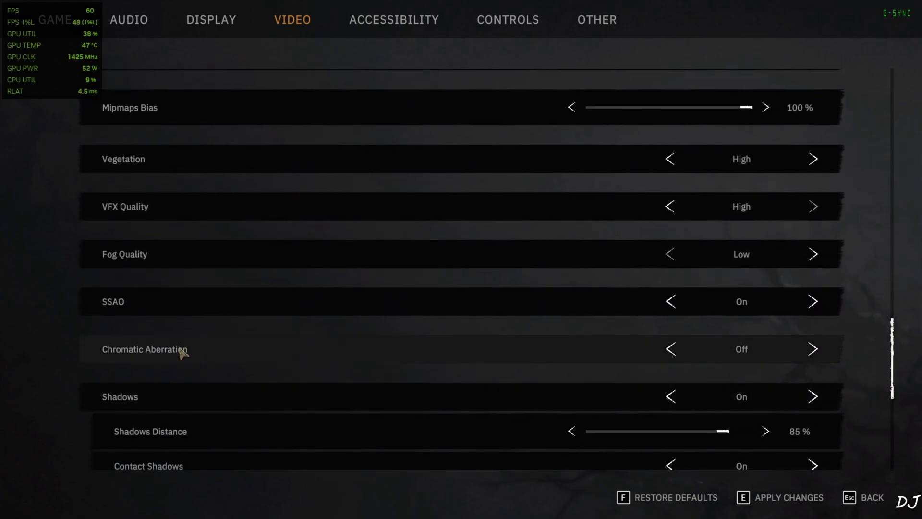
left_click_drag(891, 379, 878, 472)
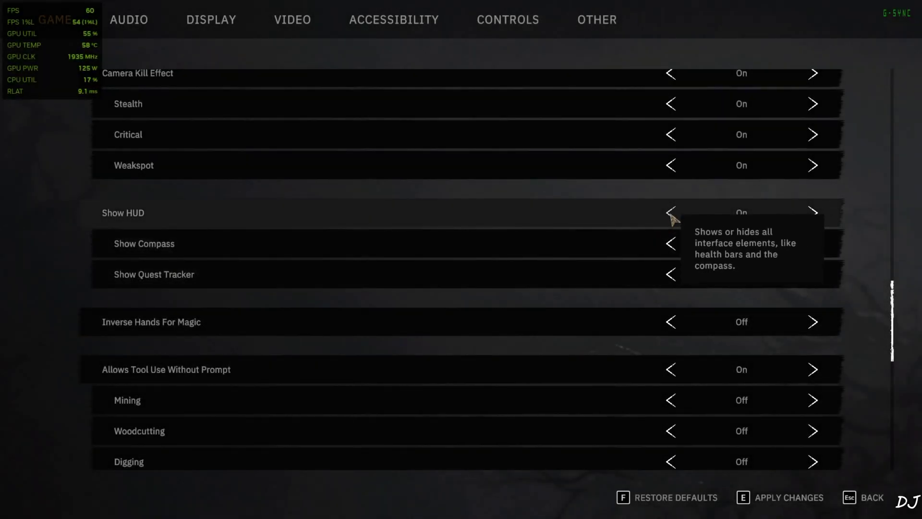
- Turn off Show HUD in the game settings and equip the wooden club in the first weapon loadout's right hand
left_click(670, 215)
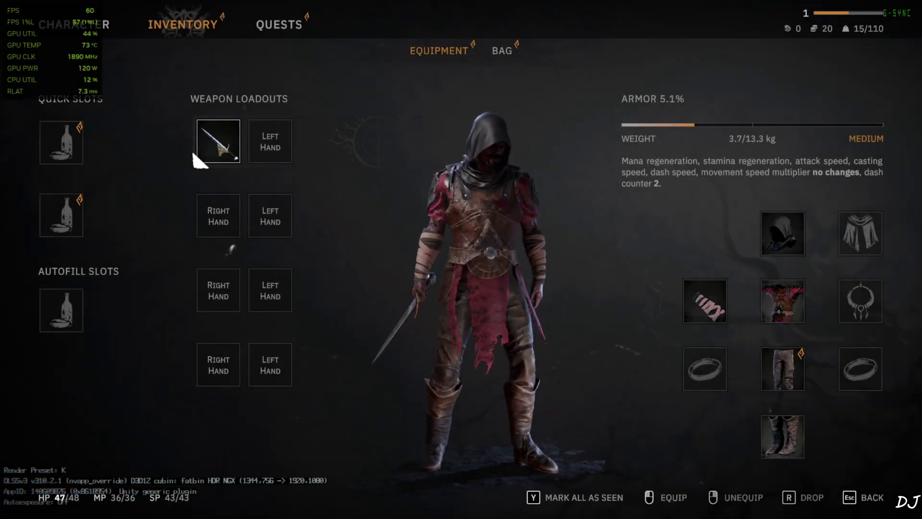
left_click(194, 156)
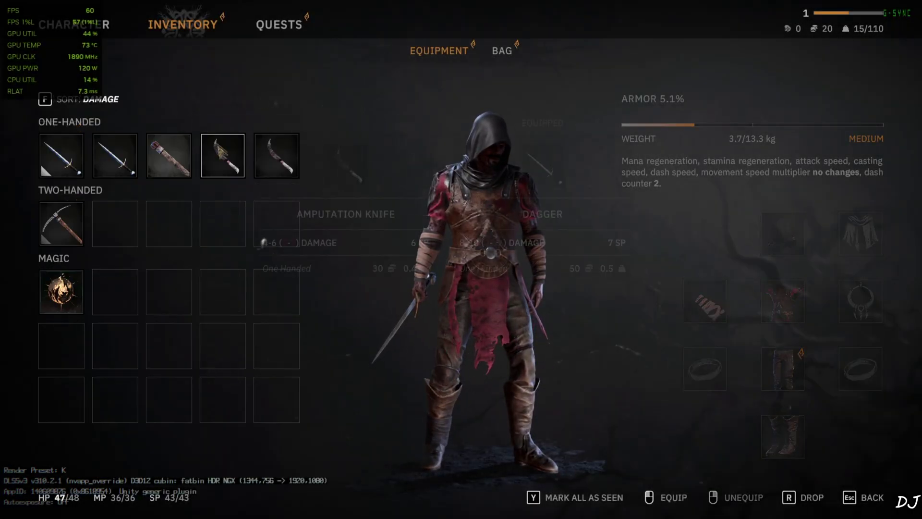
left_click(168, 155)
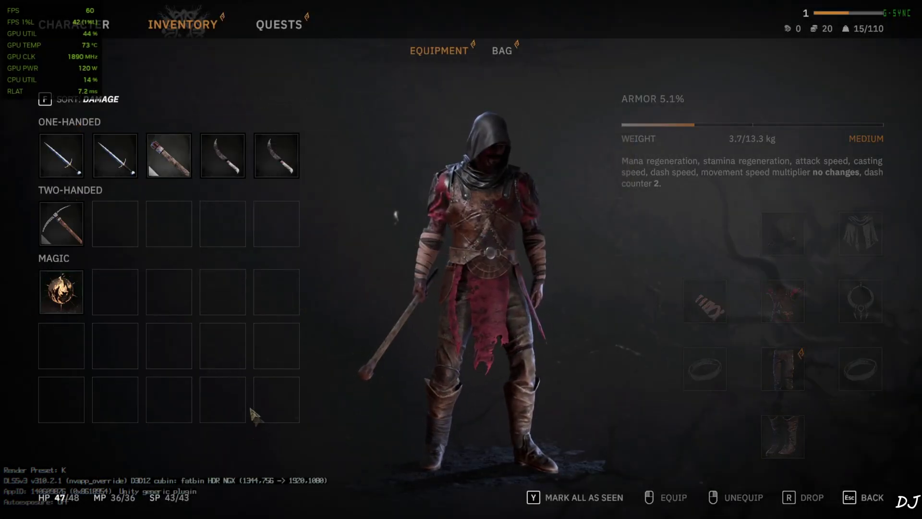
key("Escape")
key("Escape")
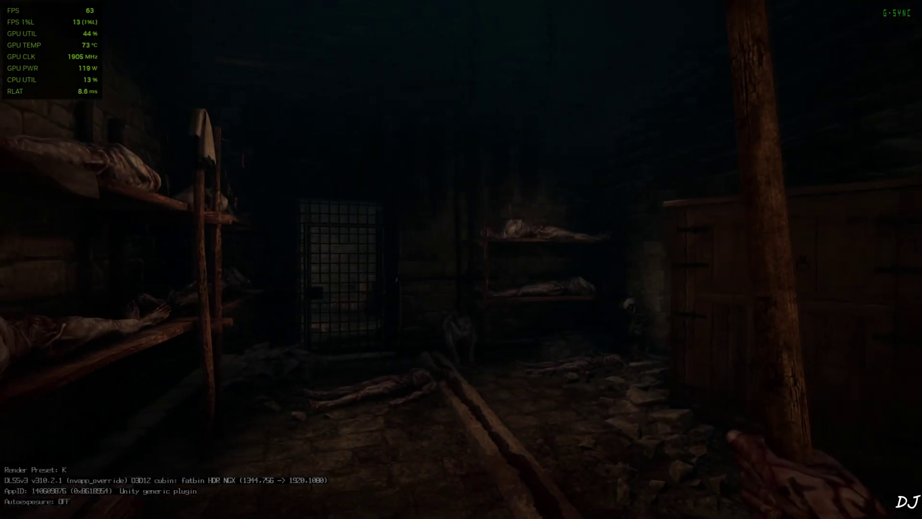
- Walk through the dungeon rooms to examine the frame rate, latency and DLSS indicator during gameplay
key("w")
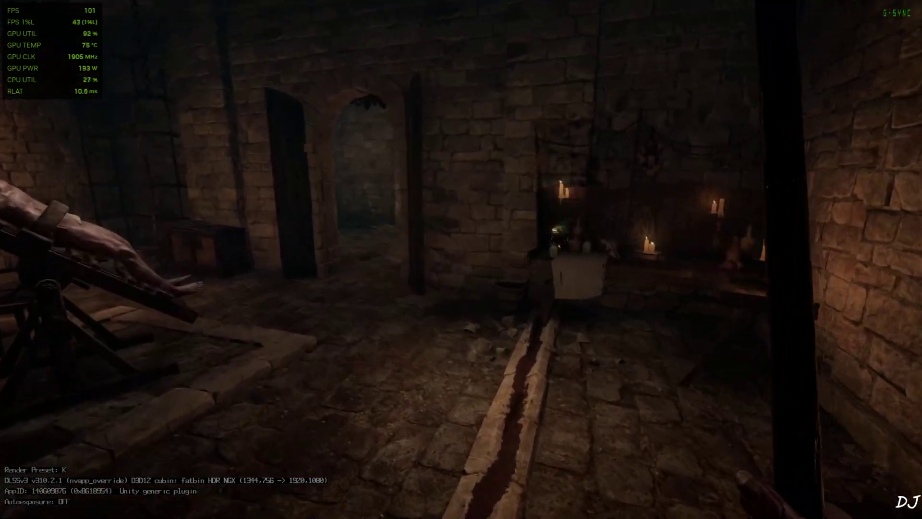
key("w")
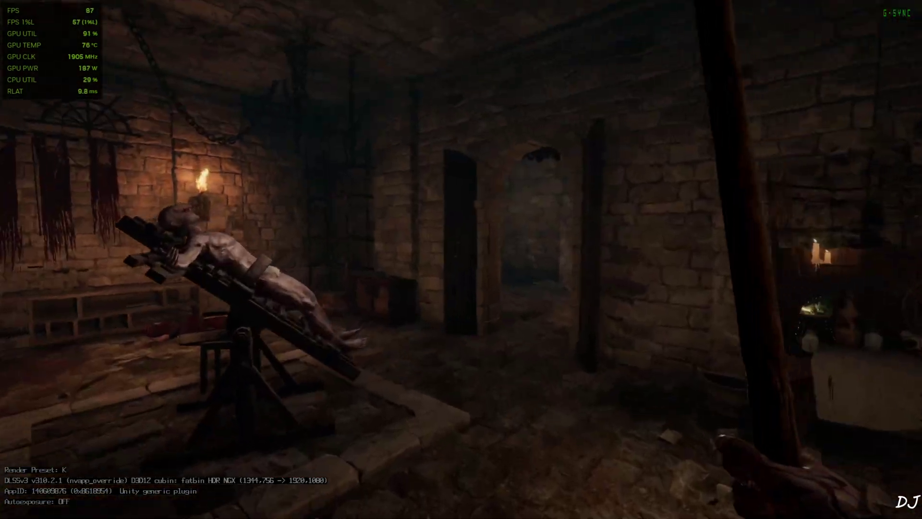
key("w")
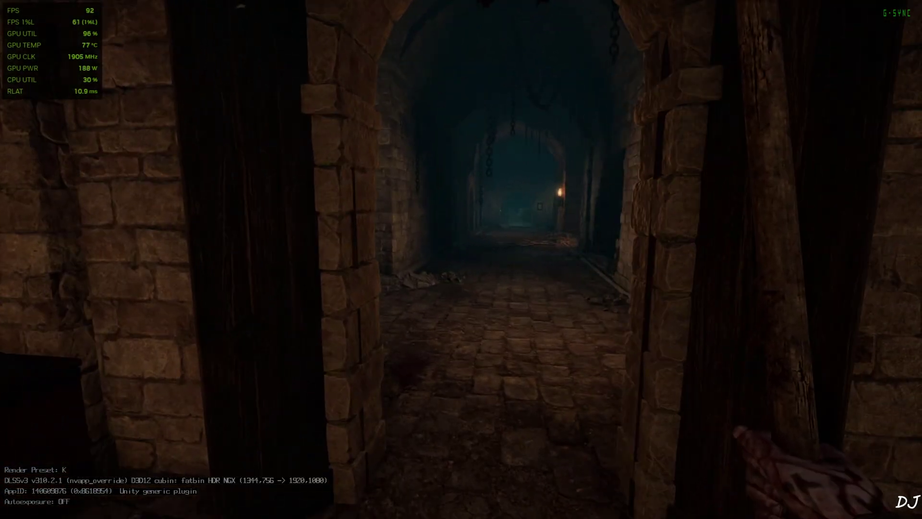
key("w")
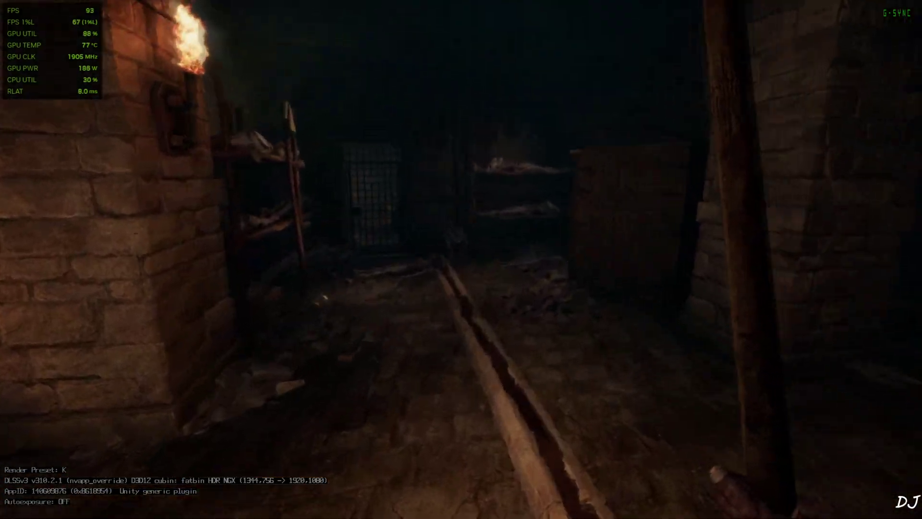
key("w")
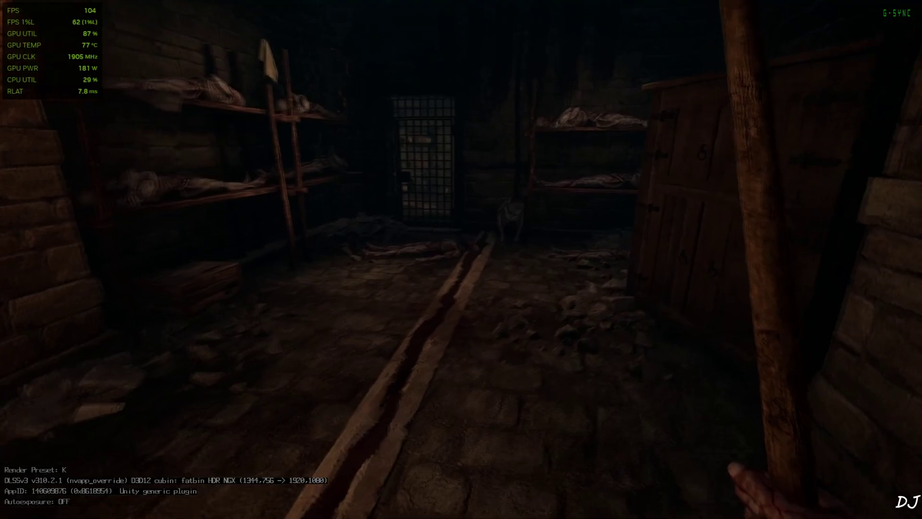
- Walk through the morgue door and the storage room up to the arched gate, examining frame rate and latency
key("w")
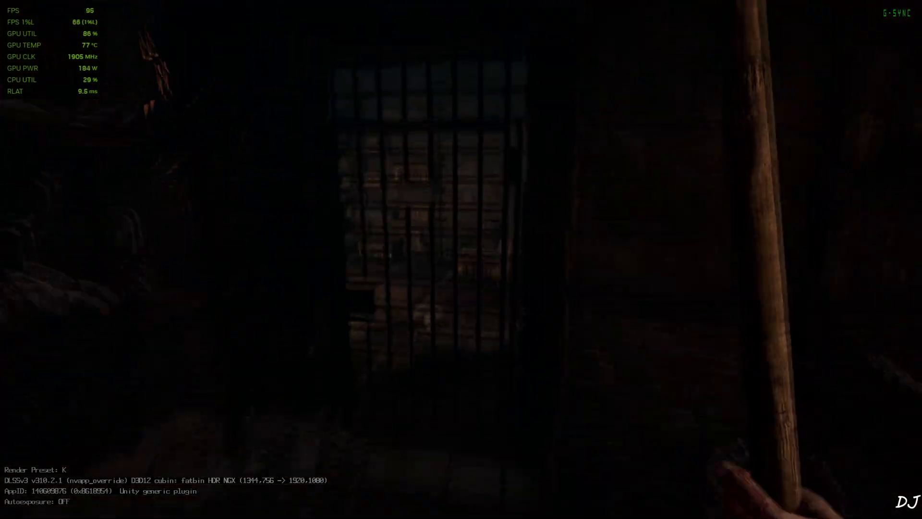
key("w")
key("e")
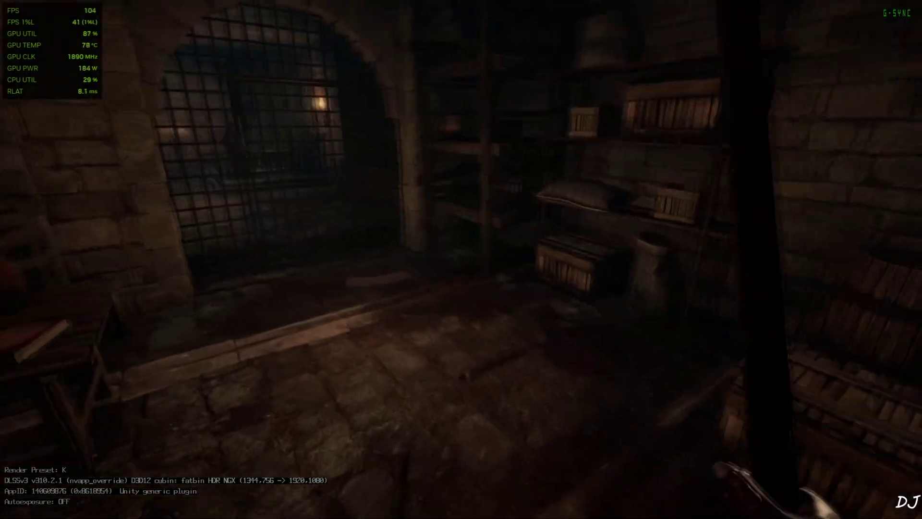
key("w")
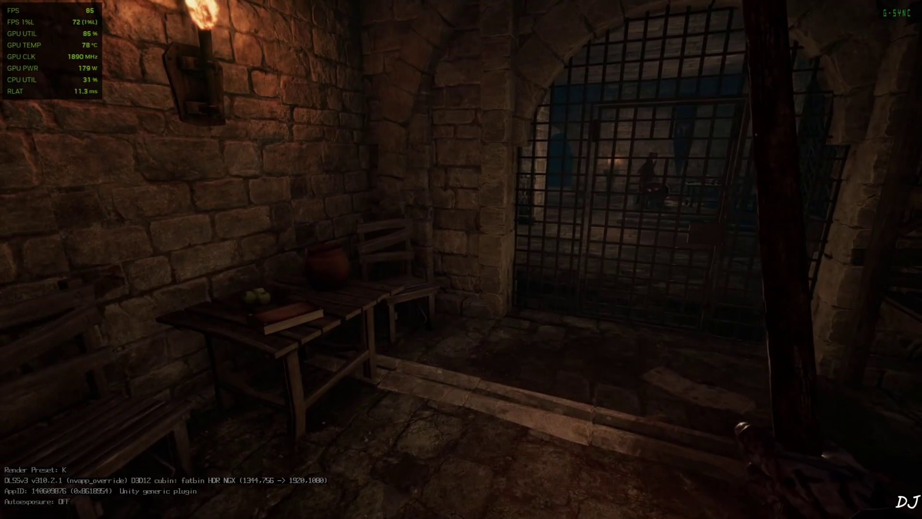
key("w")
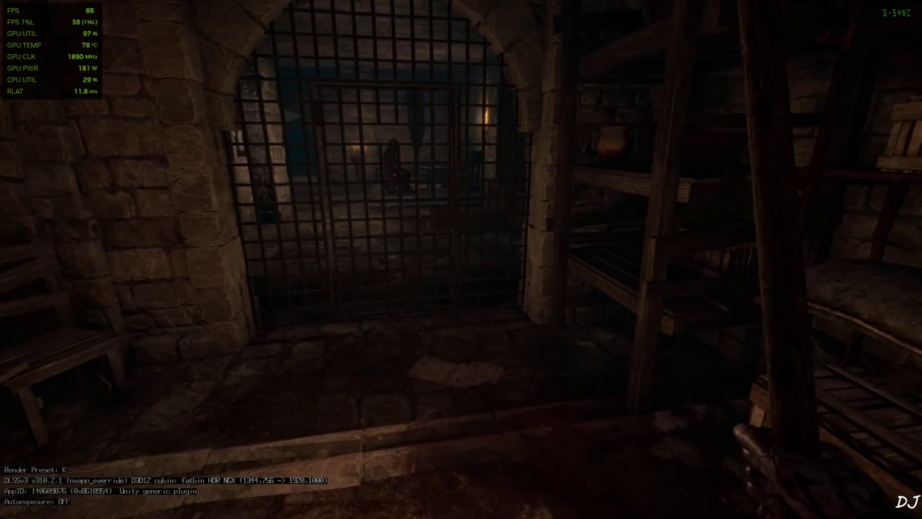
key("s")
key("w")
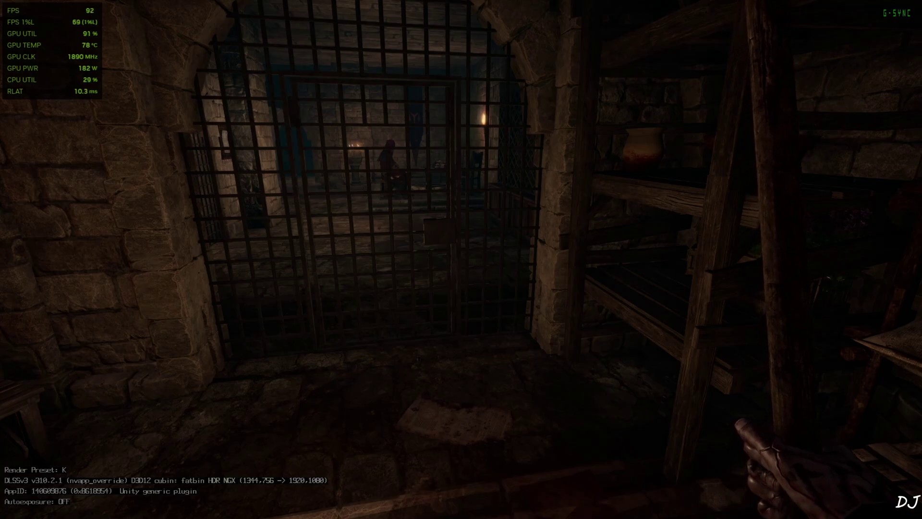
- Enable Auto Exposure in the OptiScaler overlay's Init Flags and return to the game
key("Insert")
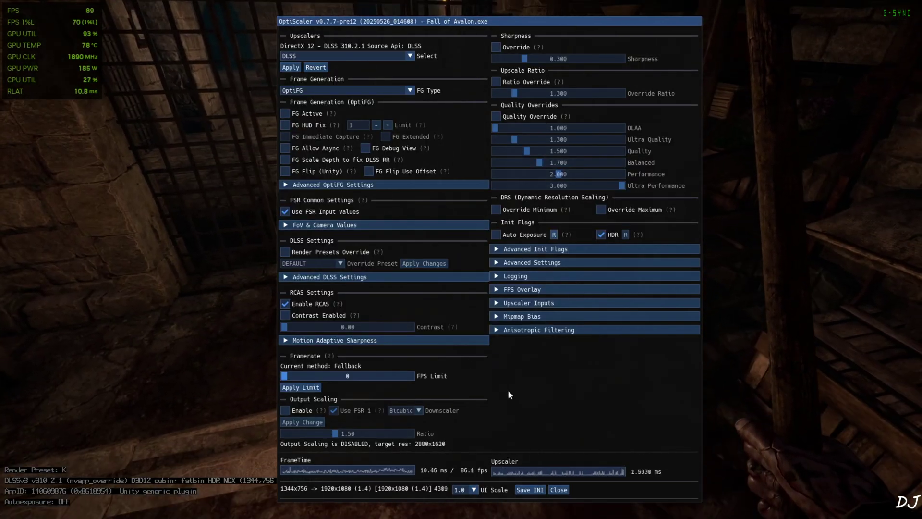
left_click_drag(456, 23, 410, 30)
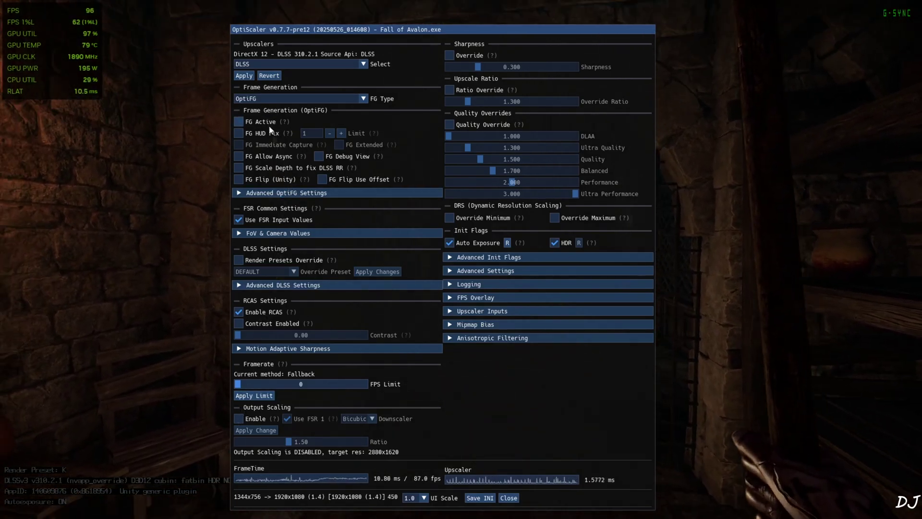
left_click(511, 498)
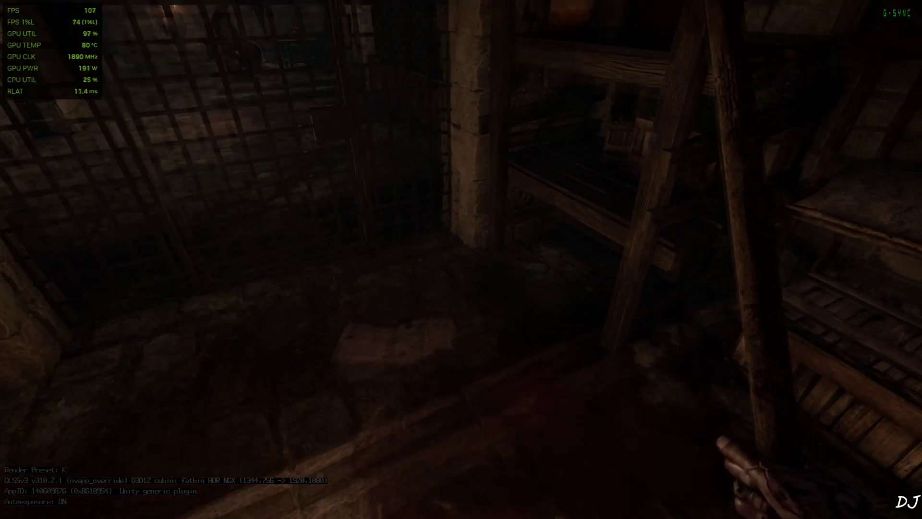
- Go through the arched gate into the hall and approach the red-hooded enemies, examining image quality with Auto Exposure on
key("w")
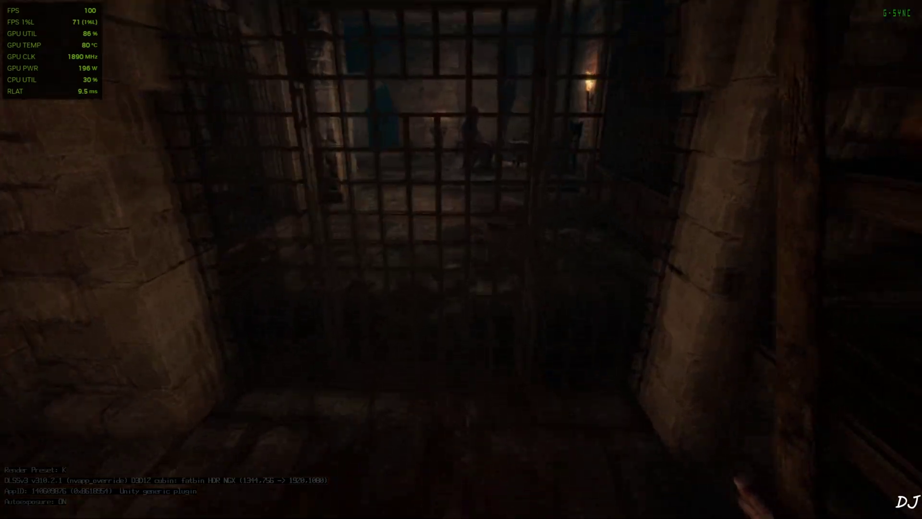
key("e")
key("w")
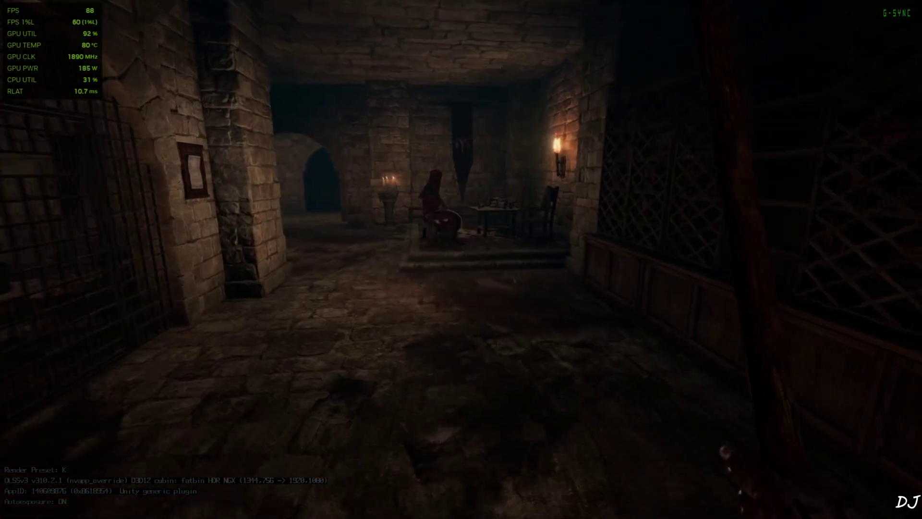
key("w")
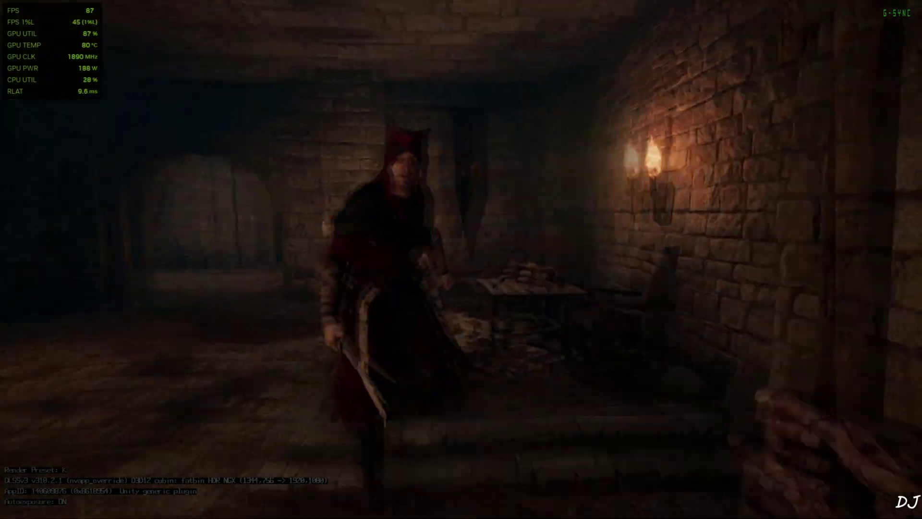
key("s")
key("w")
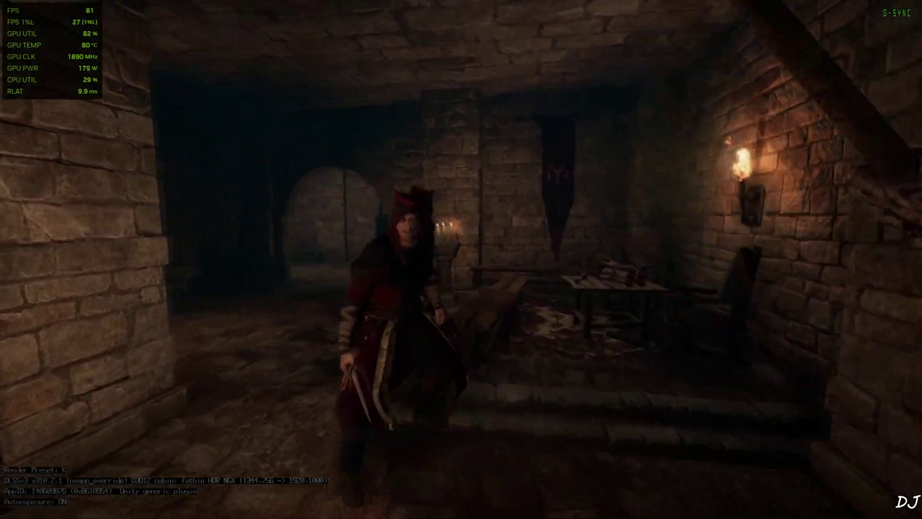
key("s")
key("w")
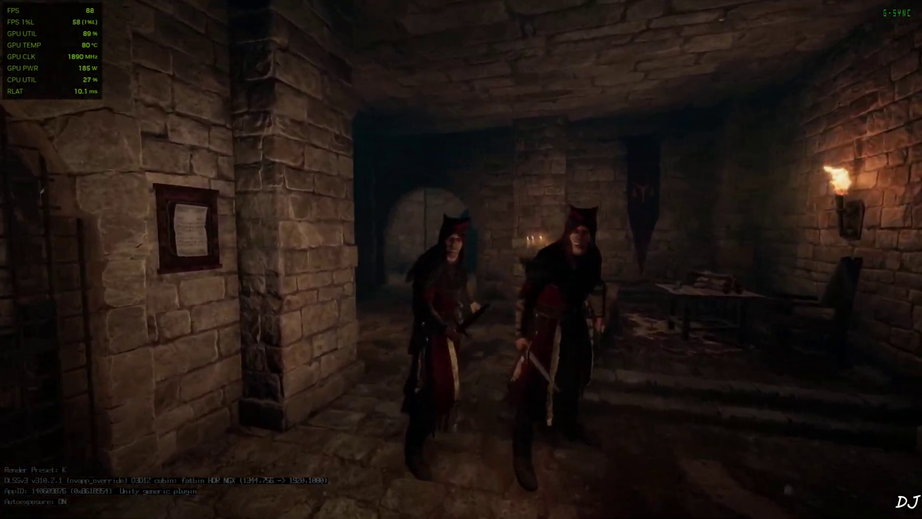
- Fight the red-hooded enemies in the torch-lit hall until both are defeated
key("f")
key("s")
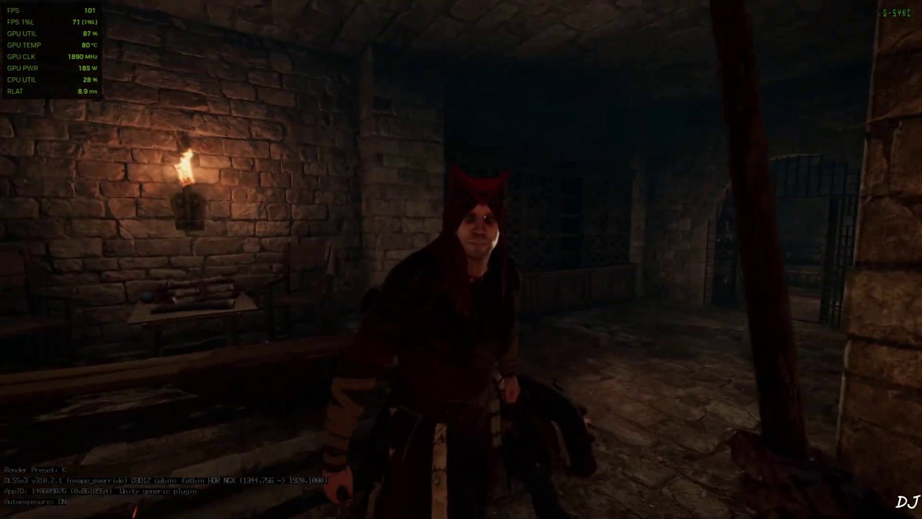
key("f")
key("s")
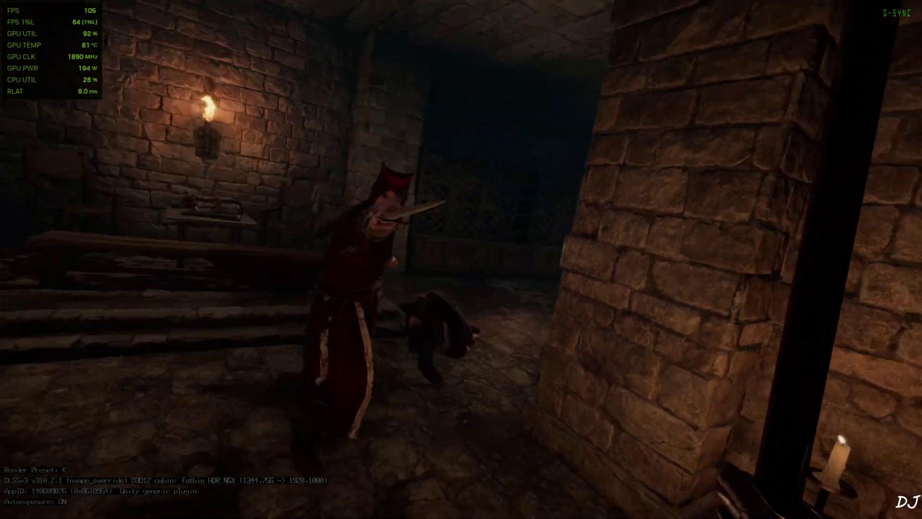
key("w")
key("s")
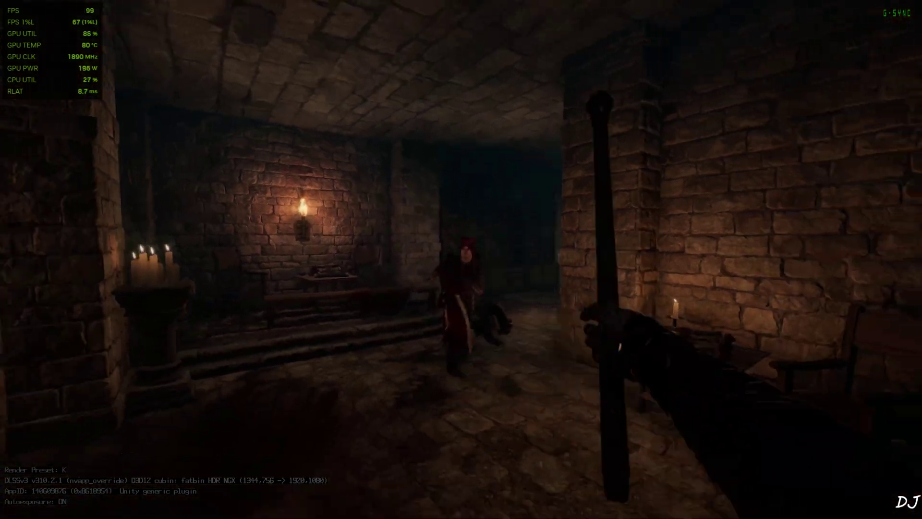
key("w")
key("s")
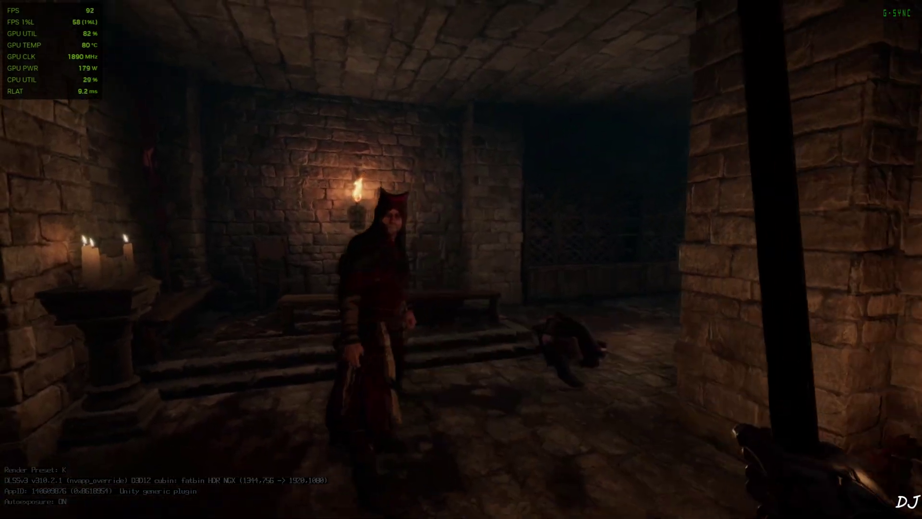
key("a")
key("s")
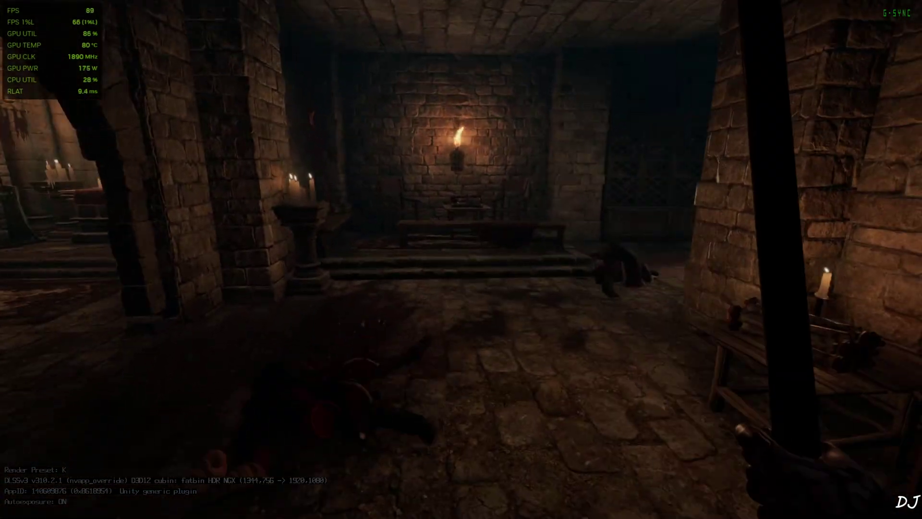
key("w")
key("w")
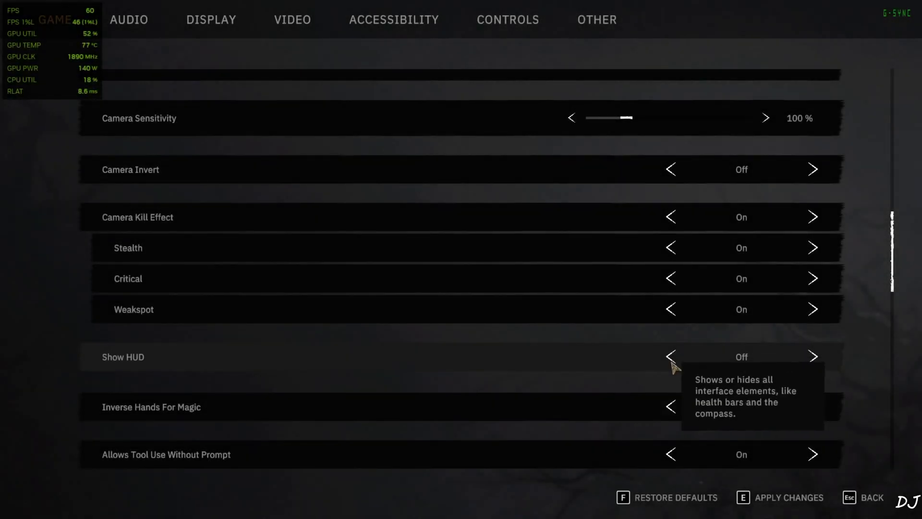
- Turn on Show HUD and enable OptiScaler's FG Active, FG HUD Fix, FG Allow Async, FG Flip (Unity) and FG Debug View
left_click(671, 359)
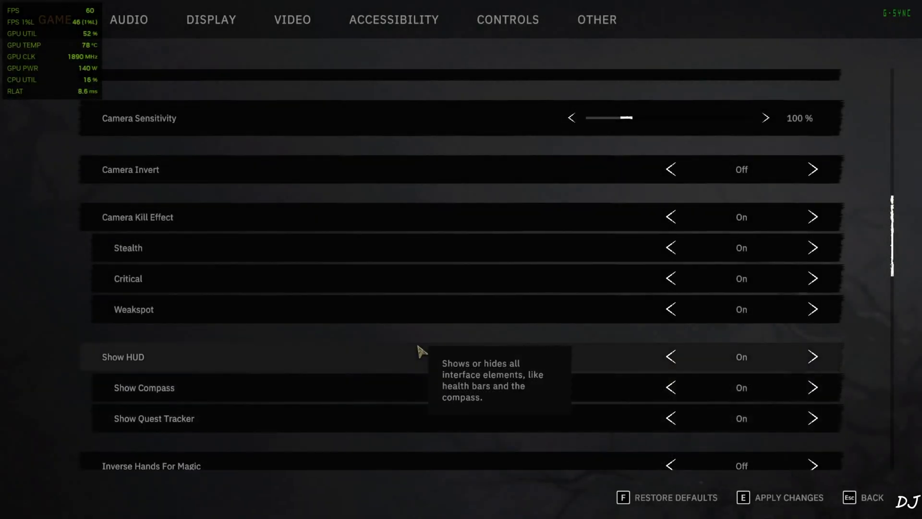
key("Insert")
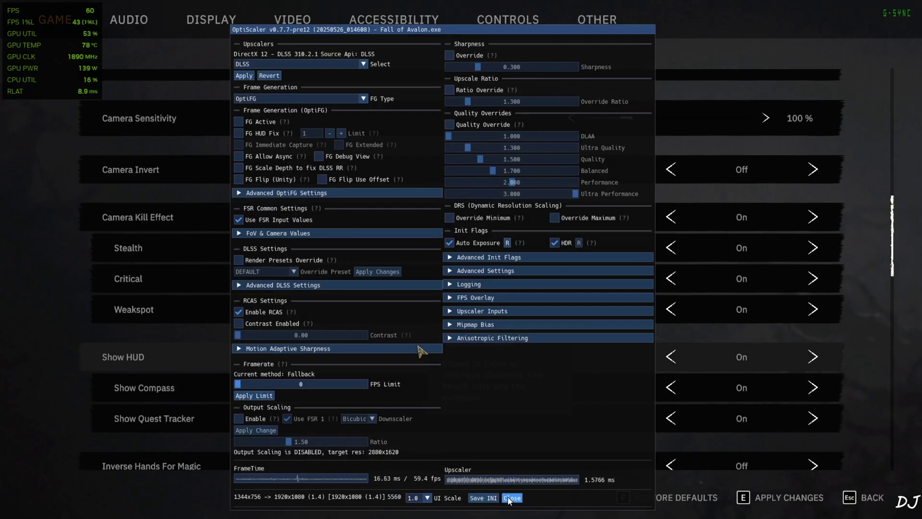
left_click(236, 133)
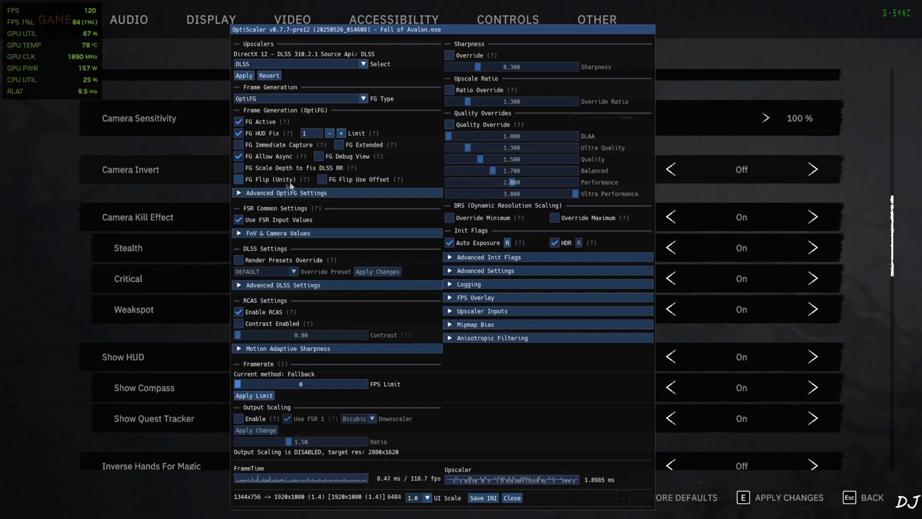
left_click(239, 179)
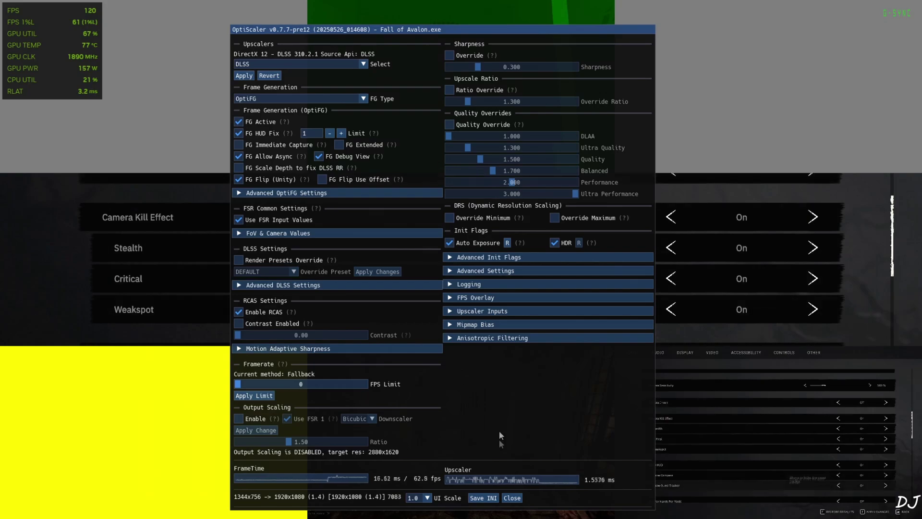
left_click(511, 497)
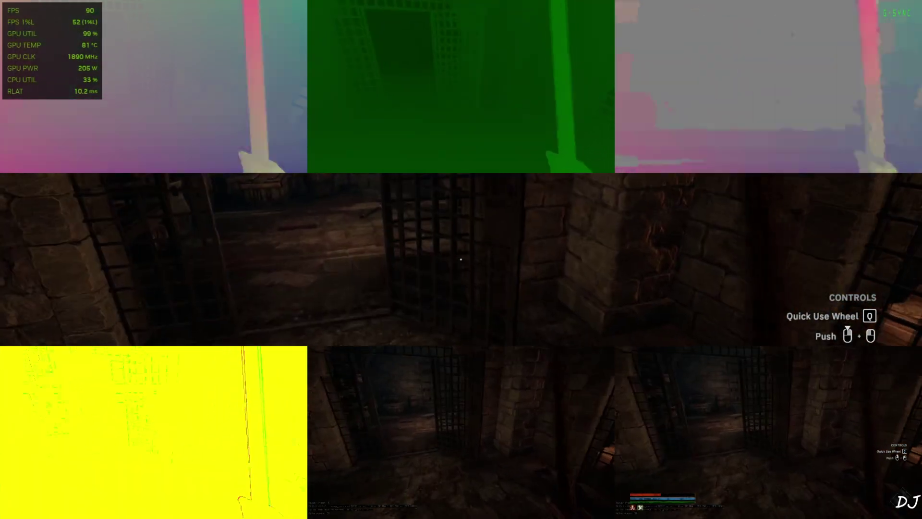
- Check the frame generation debug view while walking, turn off FG Debug View and save the OptiScaler settings to the INI
key("w")
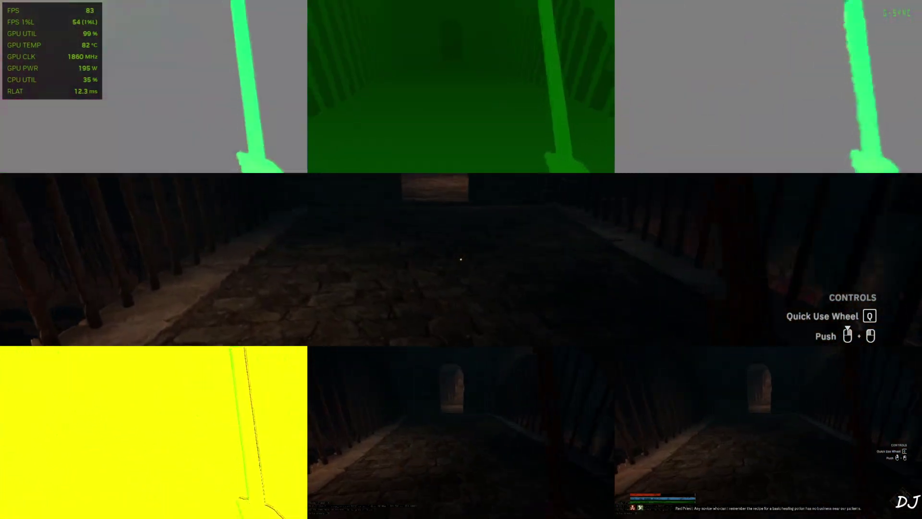
key("Insert")
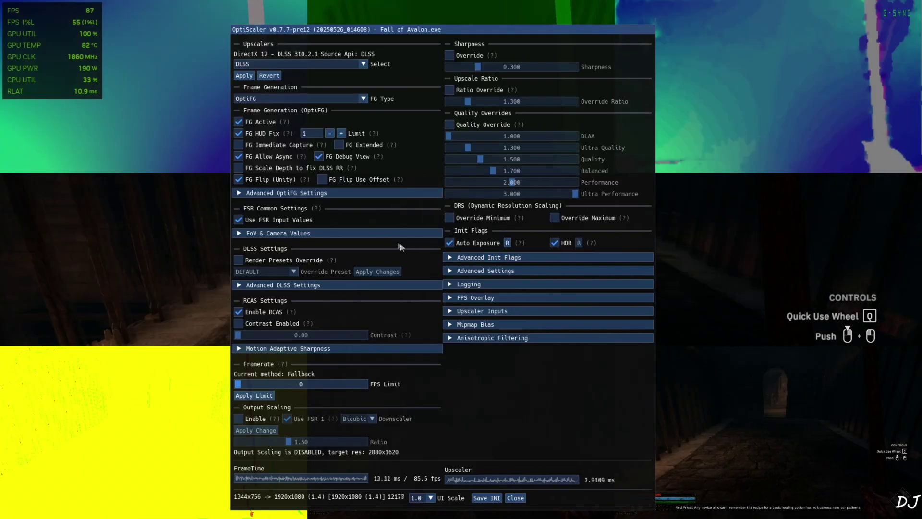
left_click(319, 157)
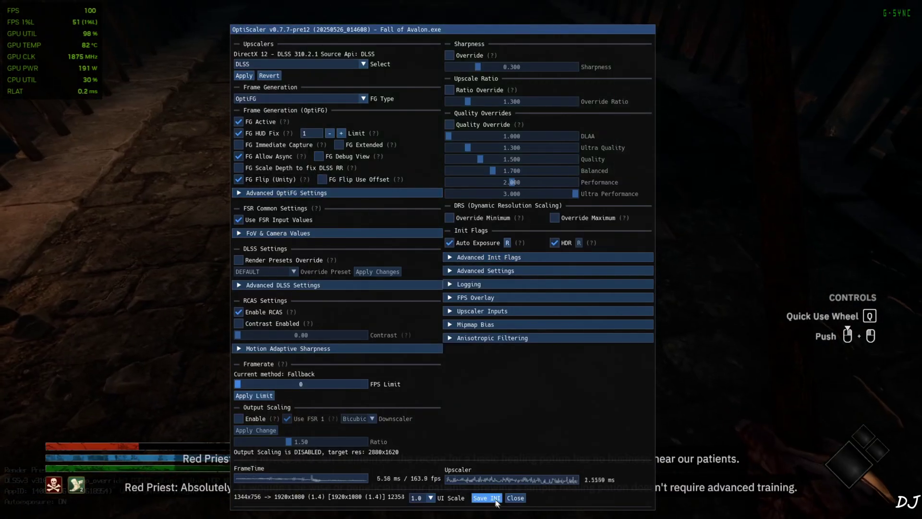
left_click(514, 497)
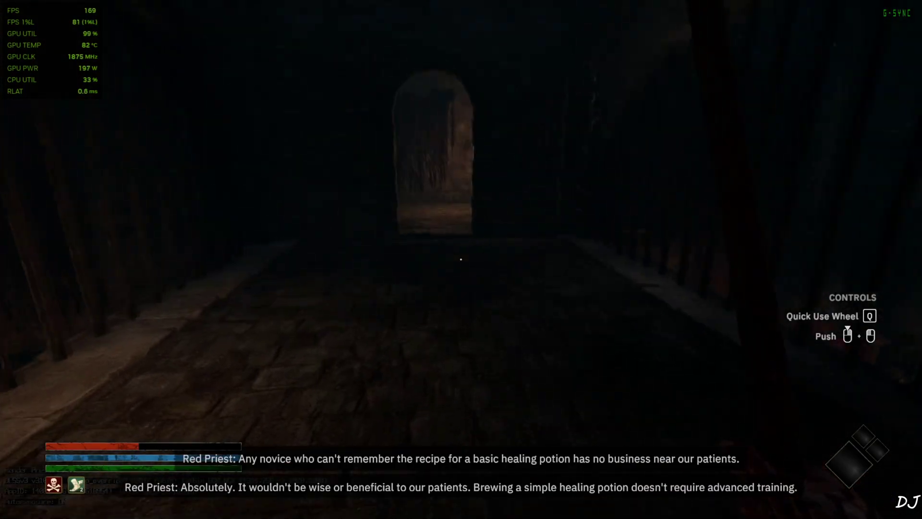
- Walk down the dark corridor past the wall torch to the broken opening in the brick wall
key("w")
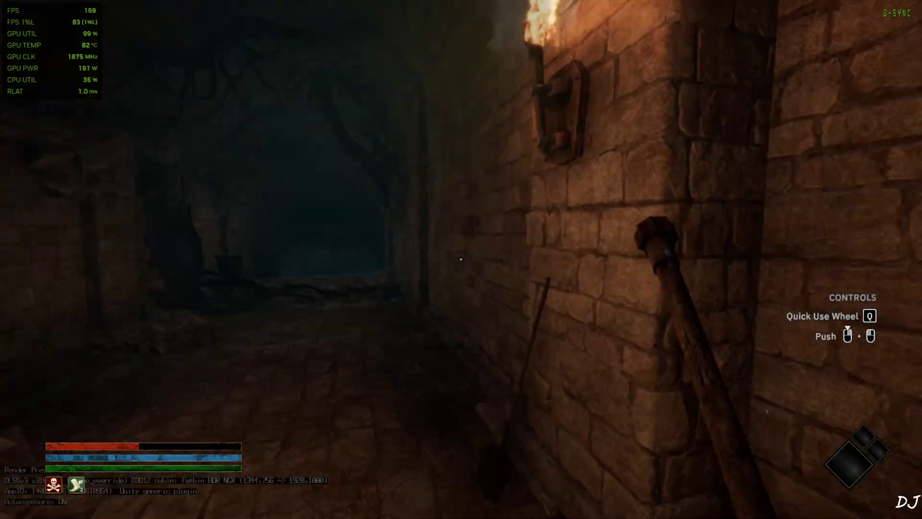
key("w")
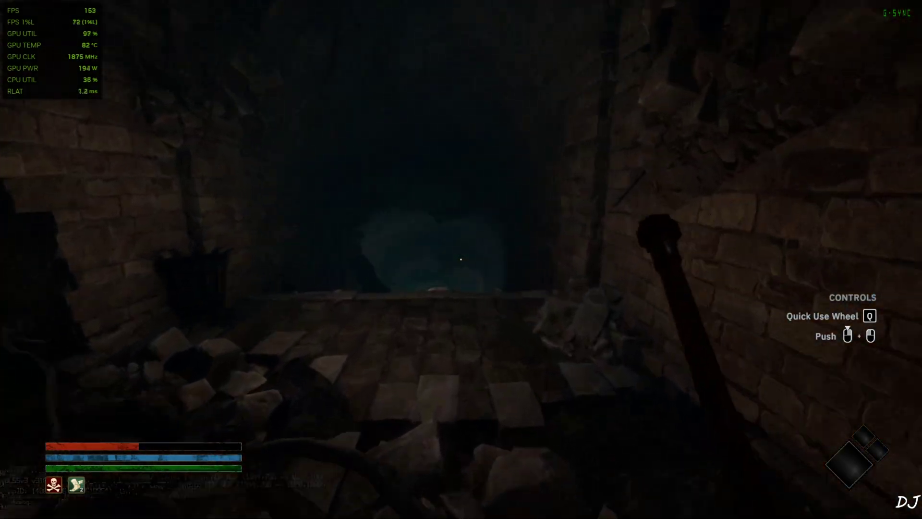
key("w")
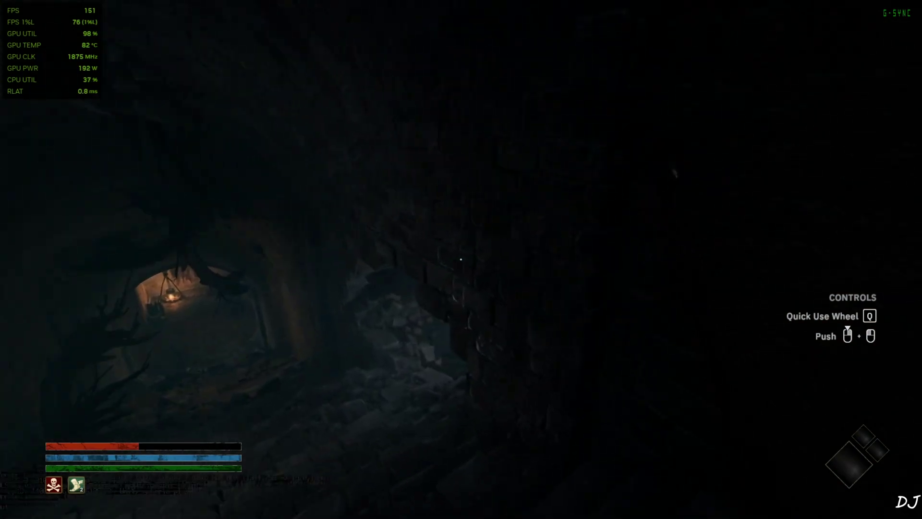
key("w")
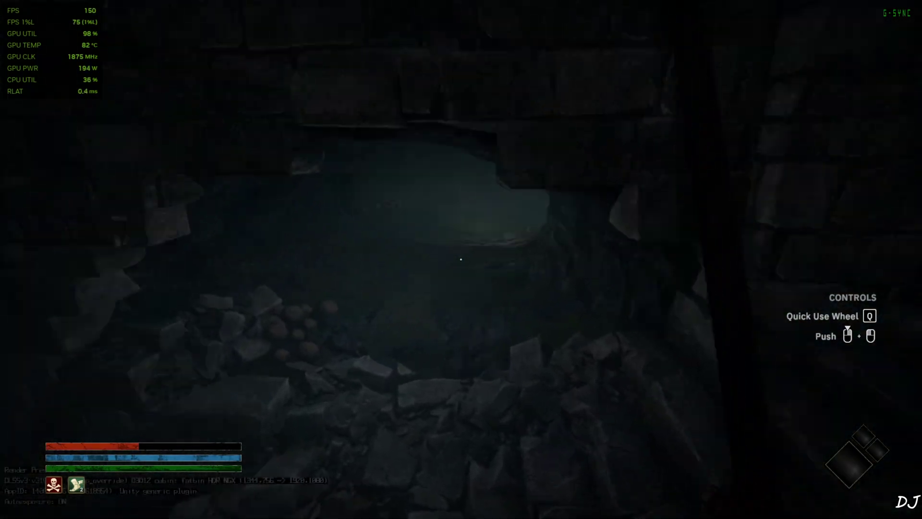
- Pick the White Button mushrooms beside the rubble and along the cave passage while advancing towards the torch-lit room
key("e")
key("w")
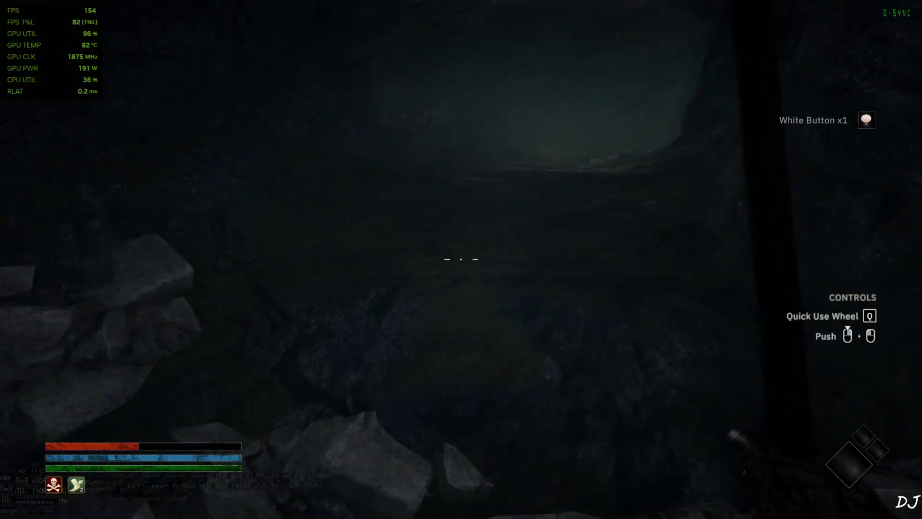
key("w")
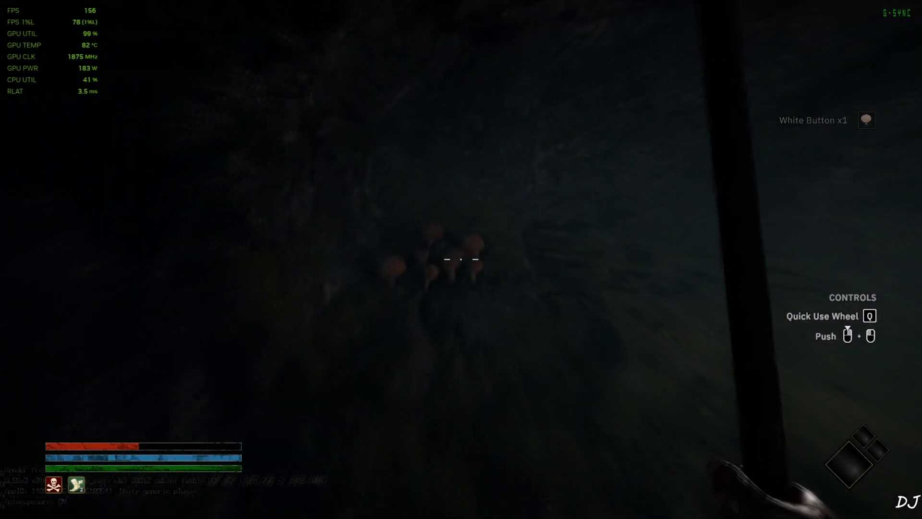
key("e")
key("w")
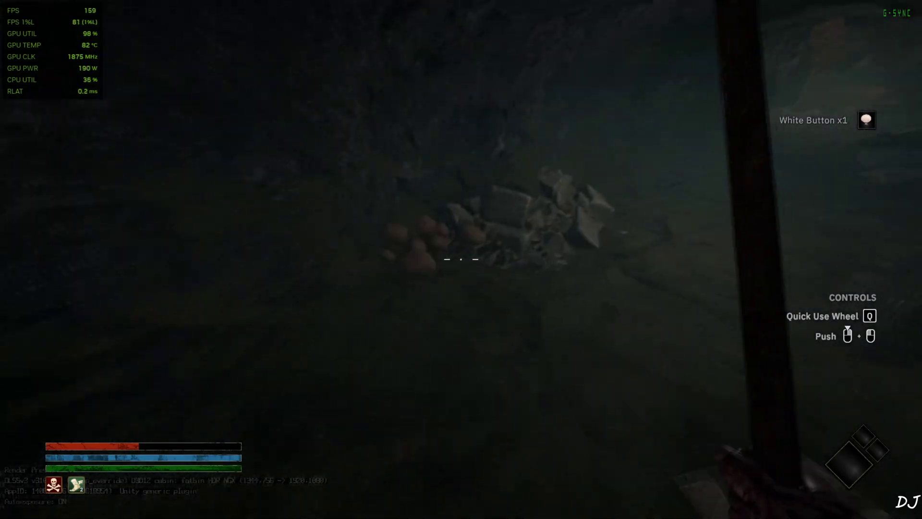
key("e")
key("w")
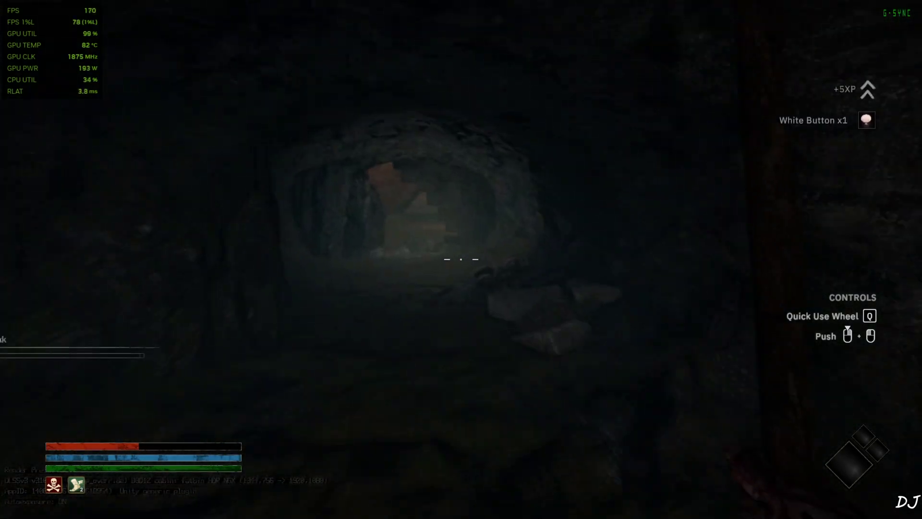
key("e")
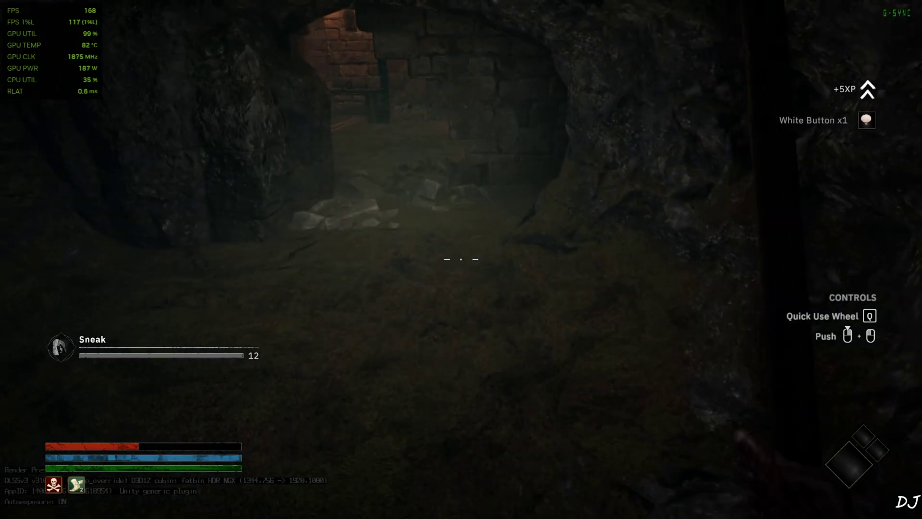
- Assign the White Button mushrooms to the first quick slot and eat three to restore health
key("i")
left_click(74, 152)
left_click(62, 224)
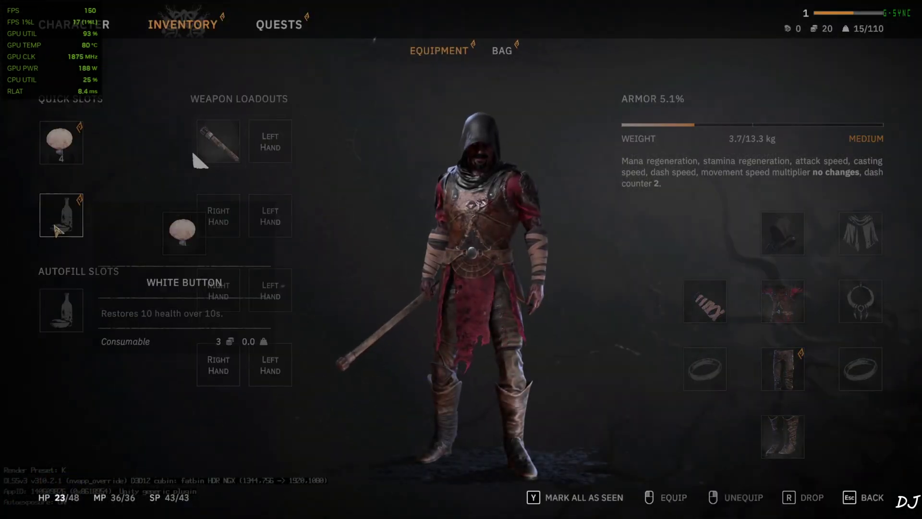
key("Escape")
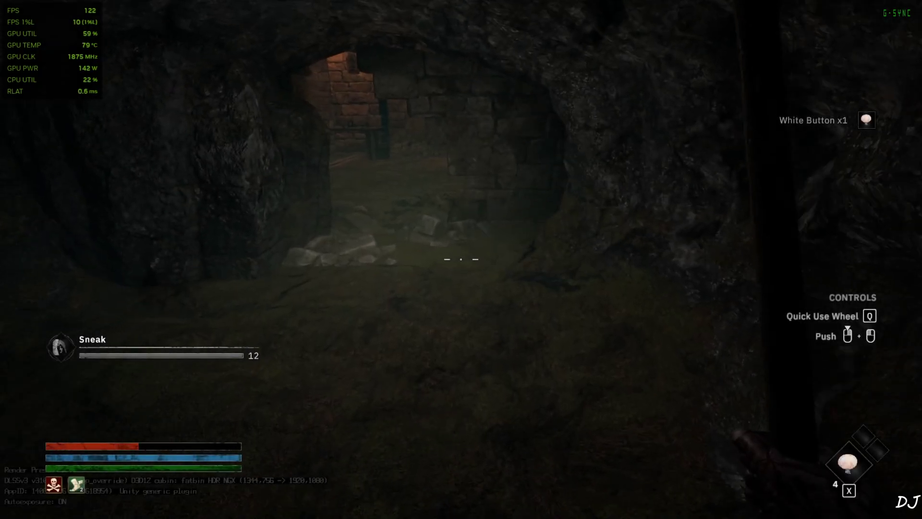
key("x")
key("x")
- Go through the broken wall into the torch-lit hall and approach the Red Priest near the red curtain
key("w")
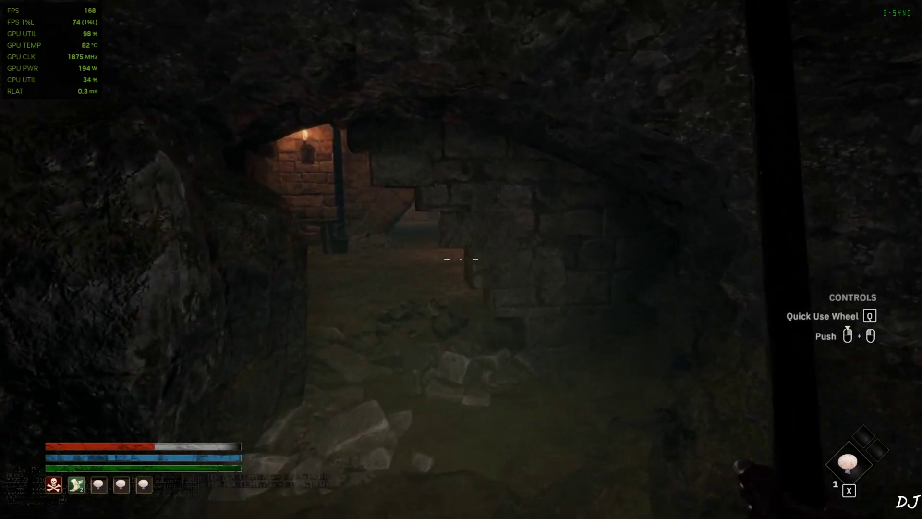
key("w")
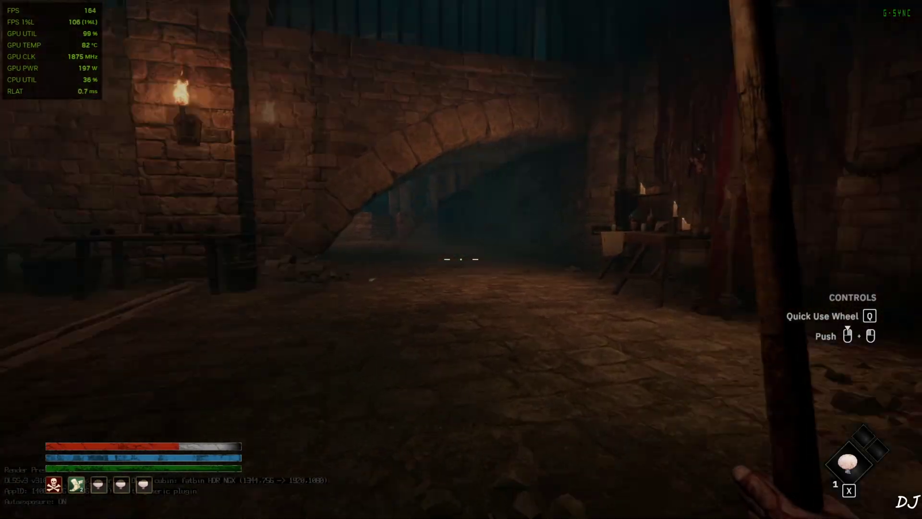
key("w")
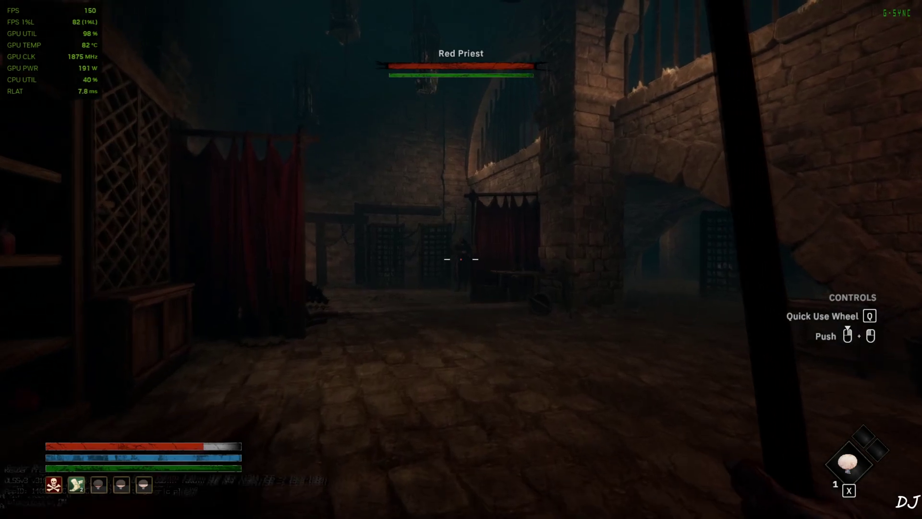
key("c")
key("w")
key("c")
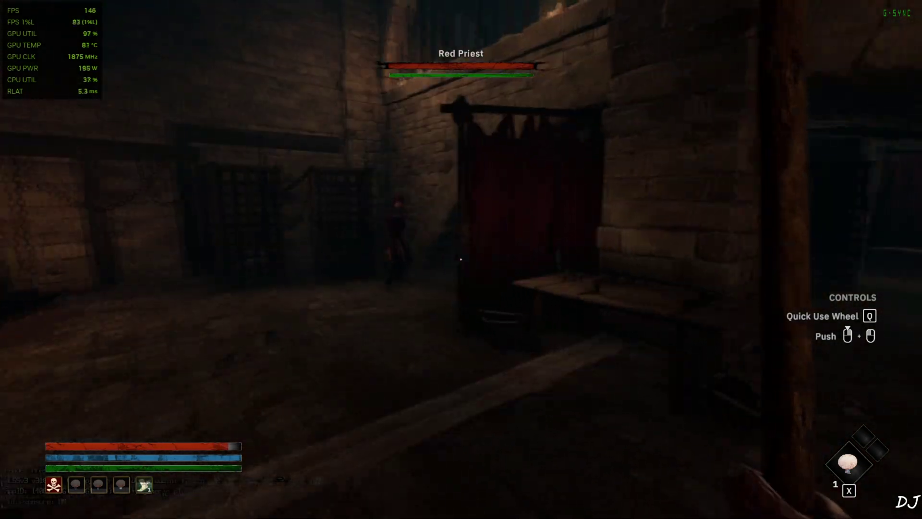
key("w")
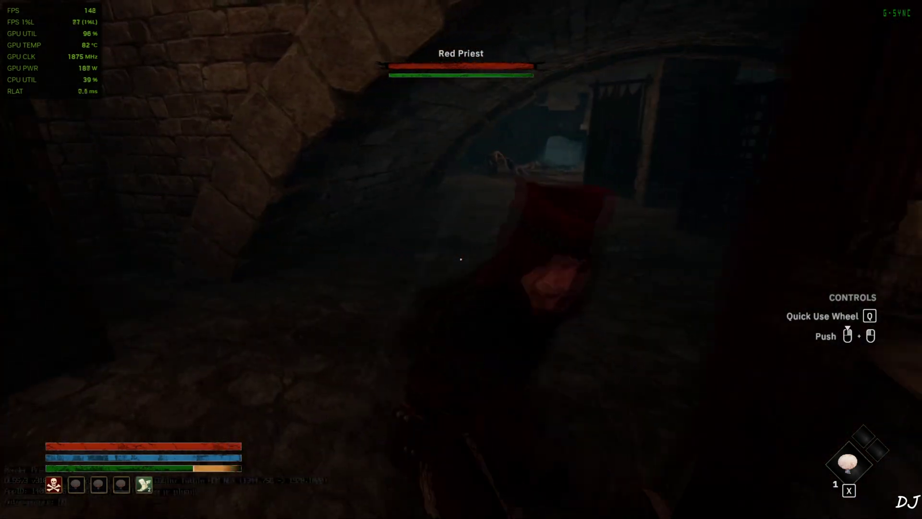
- Fight the Red Priest with the one-handed weapon, backing off between strikes, until the priest is defeated
left_click(460, 259)
key("s")
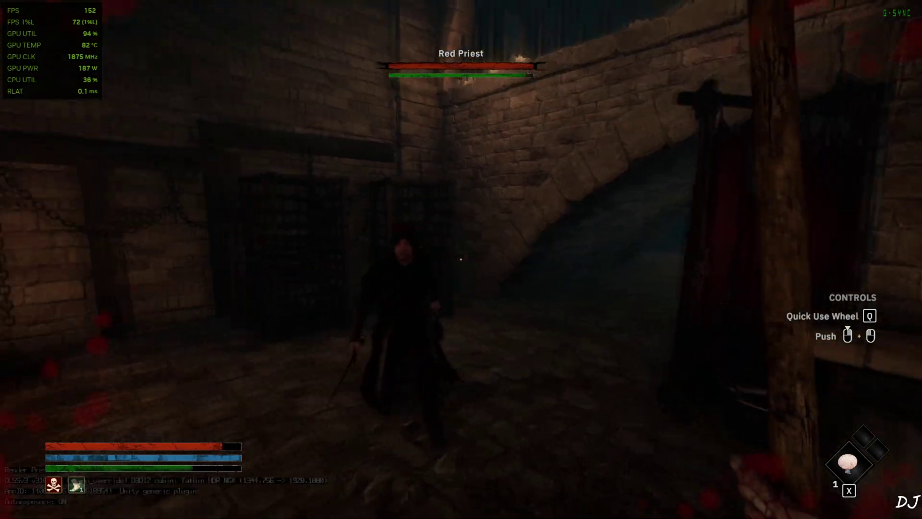
left_click(461, 260)
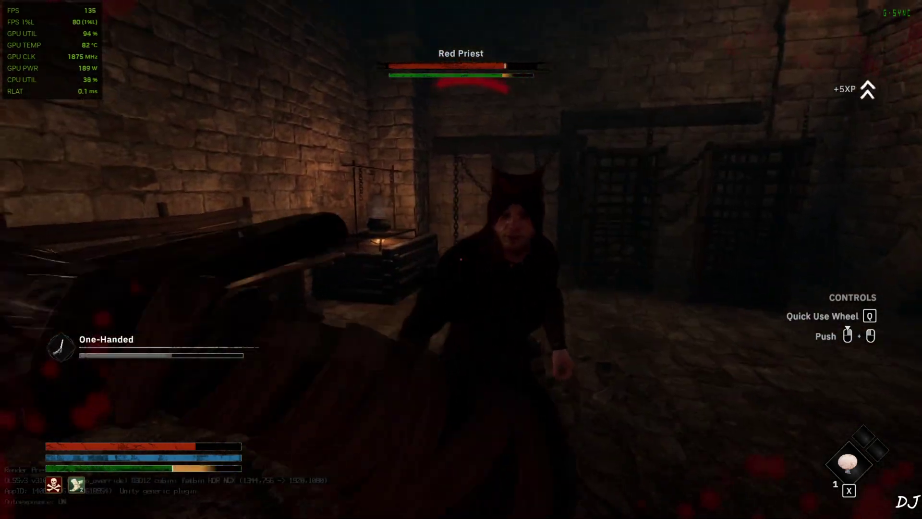
key("s")
left_click(461, 259)
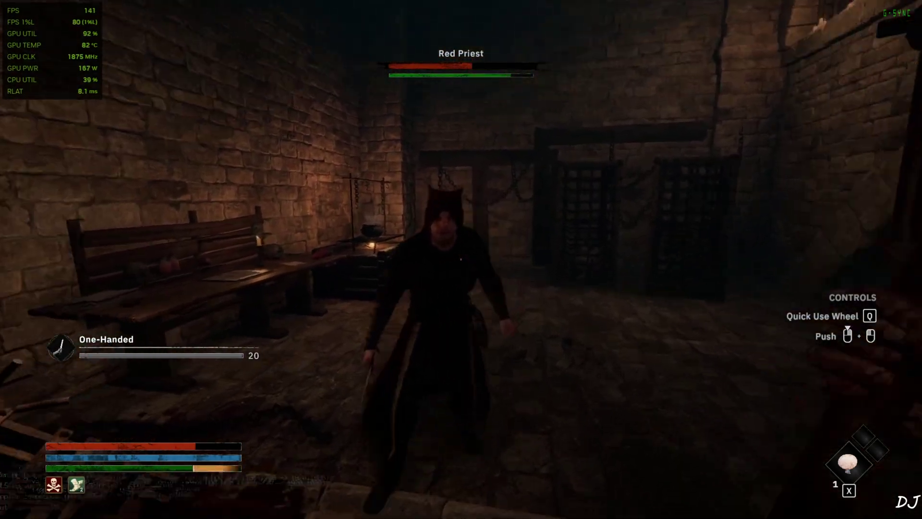
left_click(461, 259)
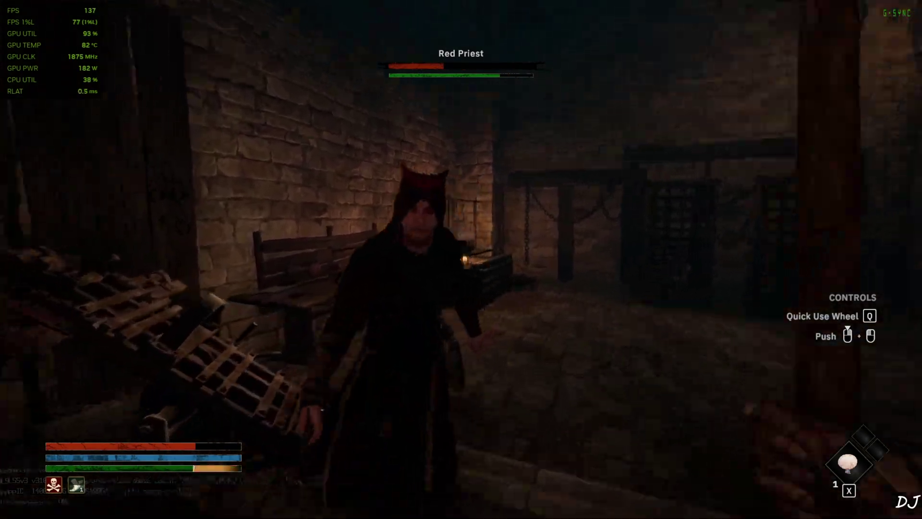
left_click(460, 259)
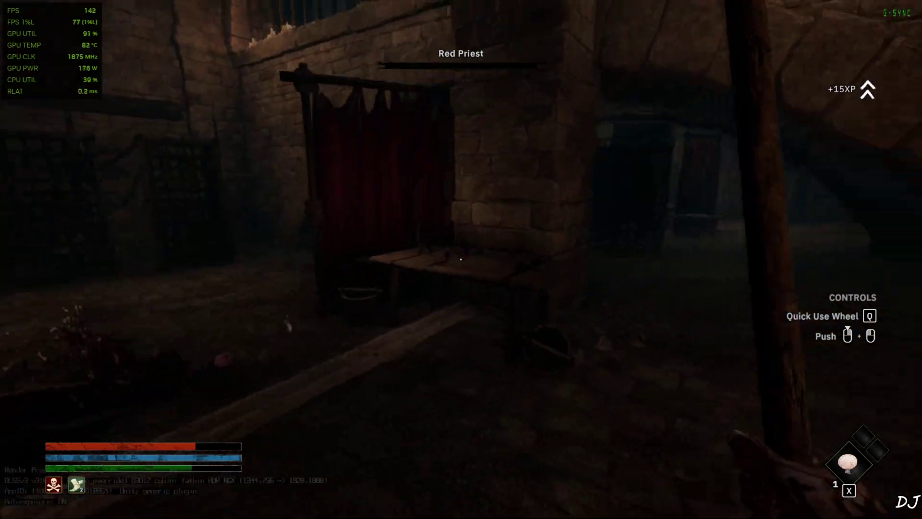
- Cross the hall and pass under the low stone arch towards the Red Guard near the stairs
key("w")
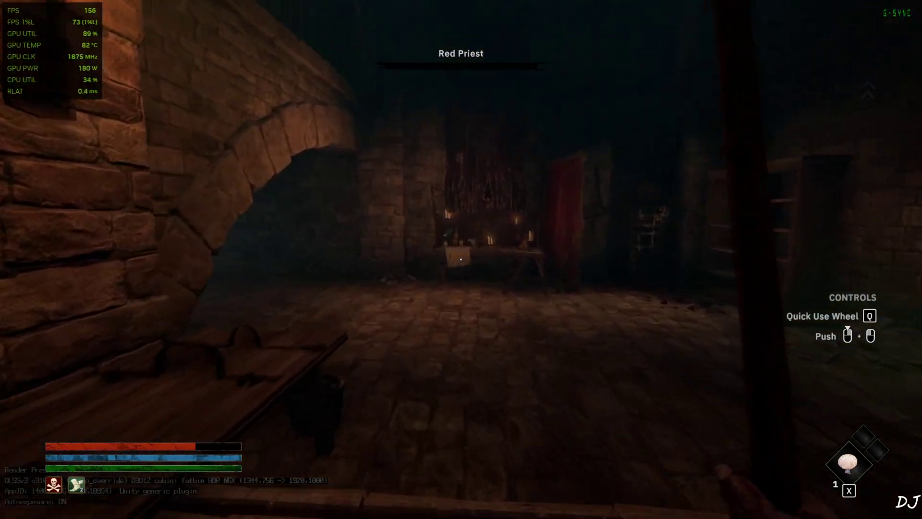
key("w")
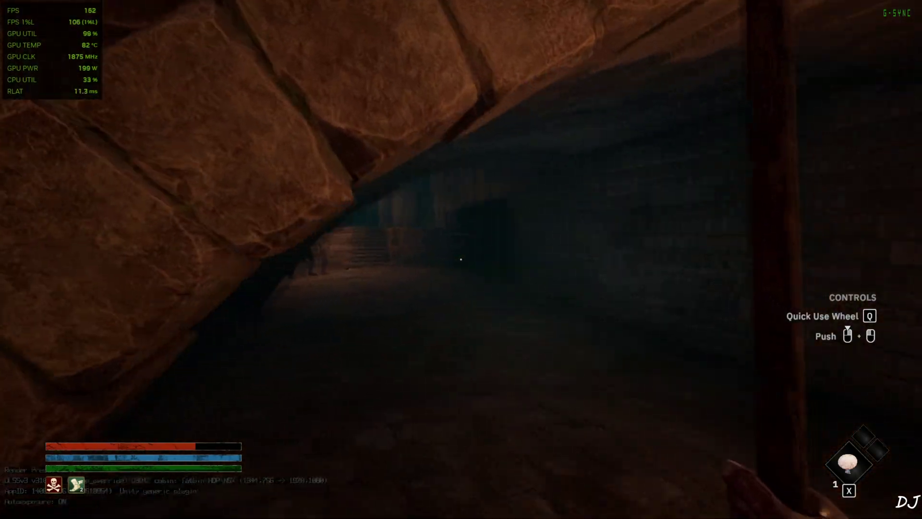
key("w")
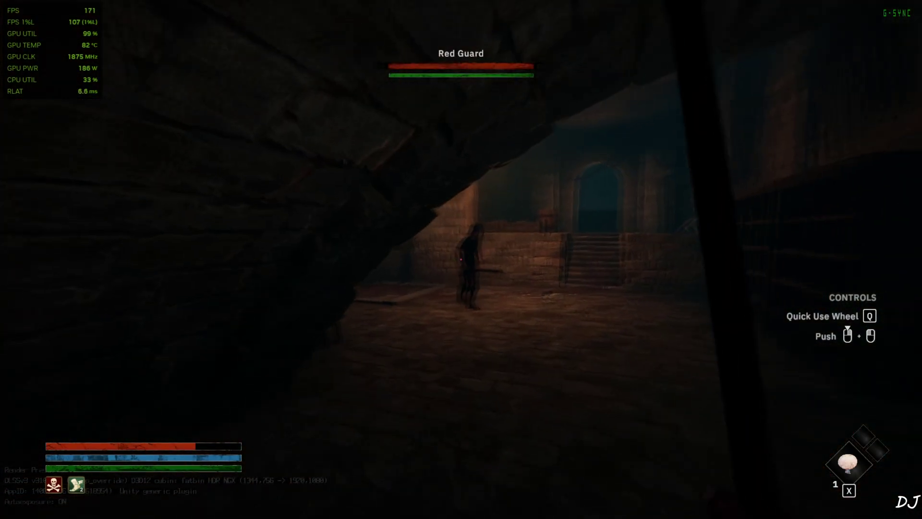
key("w")
- Fight the Red Guard and Red Priest beside the stone arch, dodging between attacks
key("space")
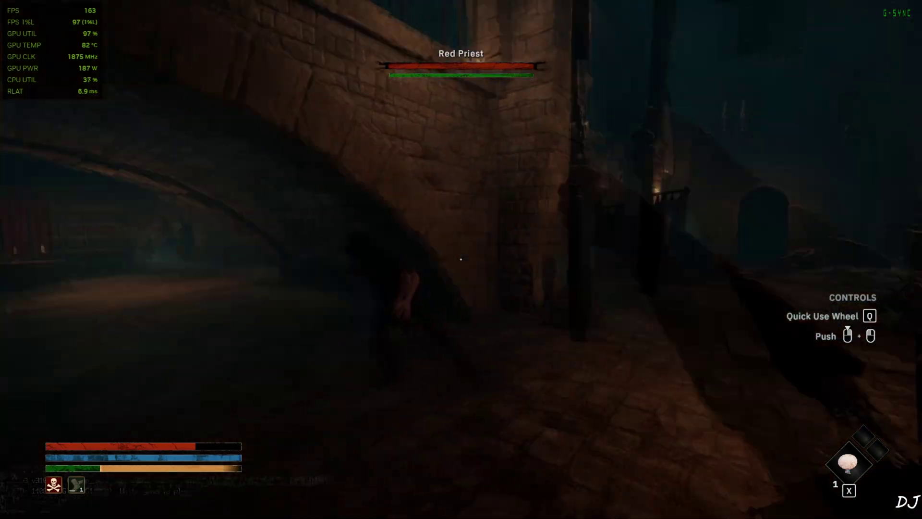
key("space")
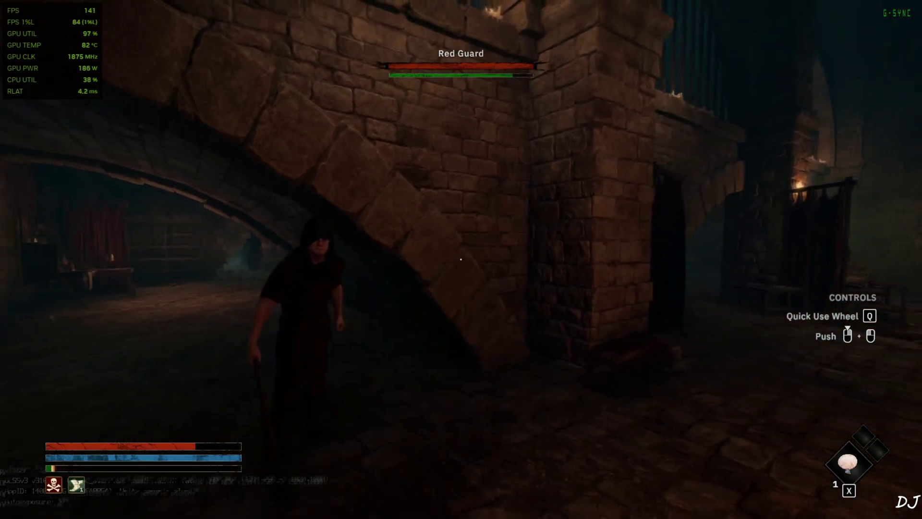
left_click(461, 259)
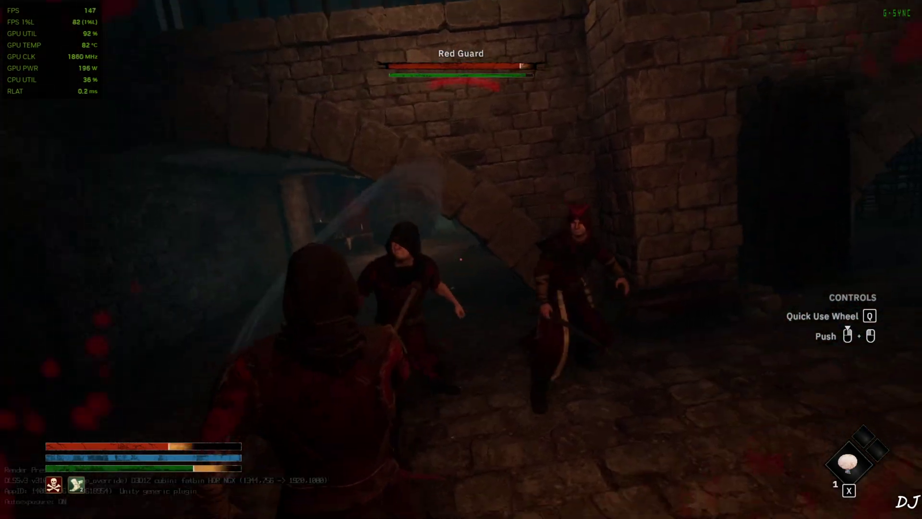
key("space")
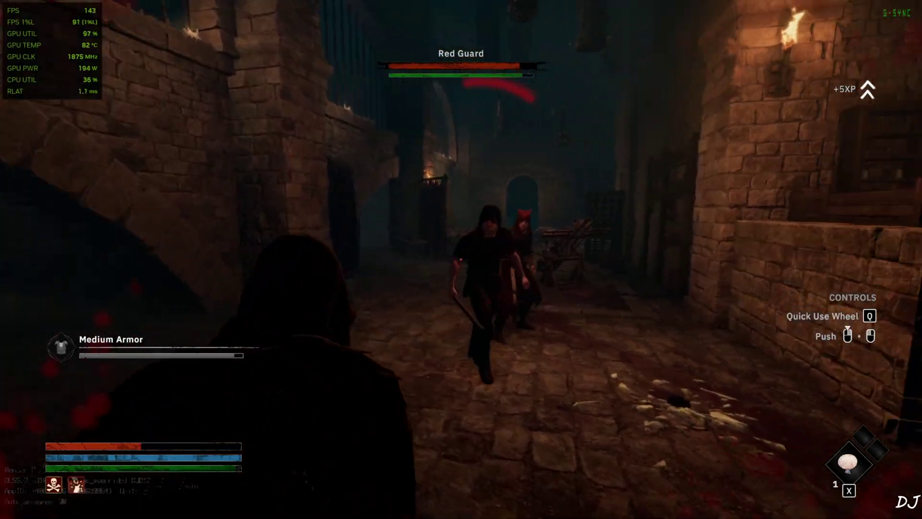
left_click(460, 260)
key("space")
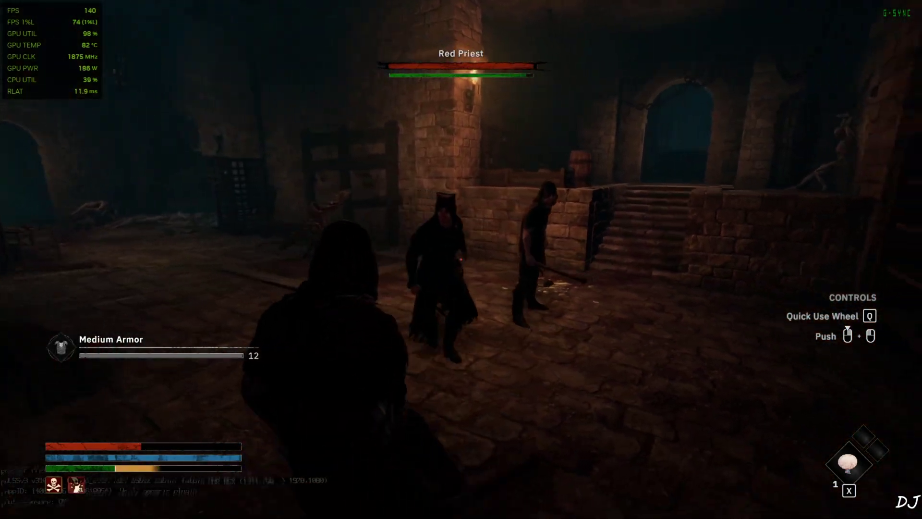
left_click(461, 259)
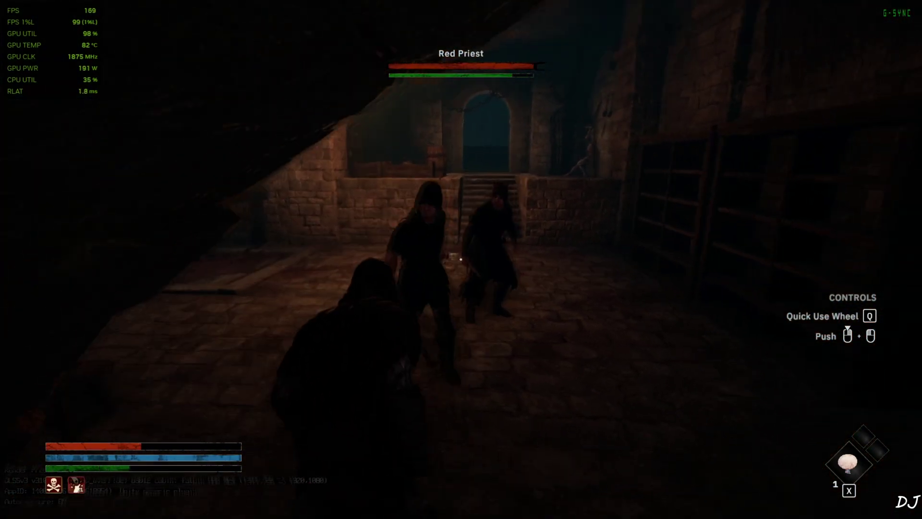
left_click(461, 259)
- Retreat through the arched passage from the Red Guard and Red Priest, dodging and striking back at them
key("space")
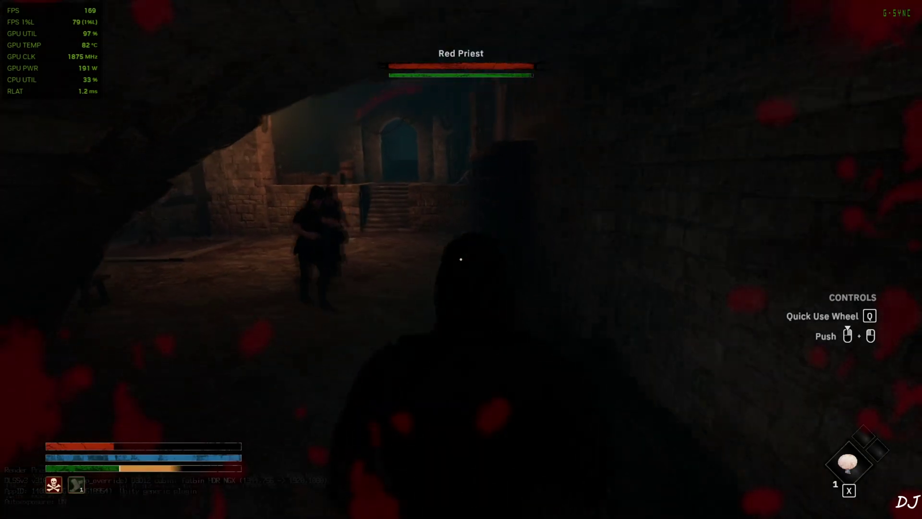
key("s")
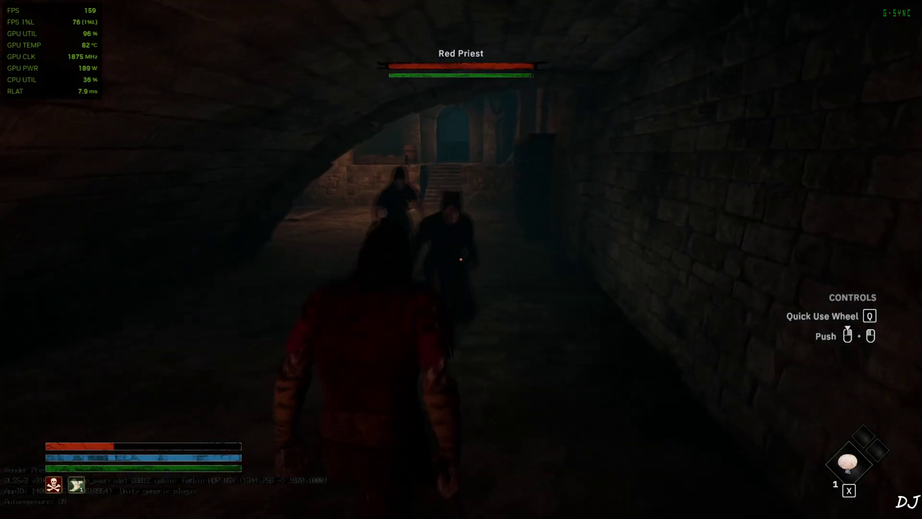
key("s")
key("space")
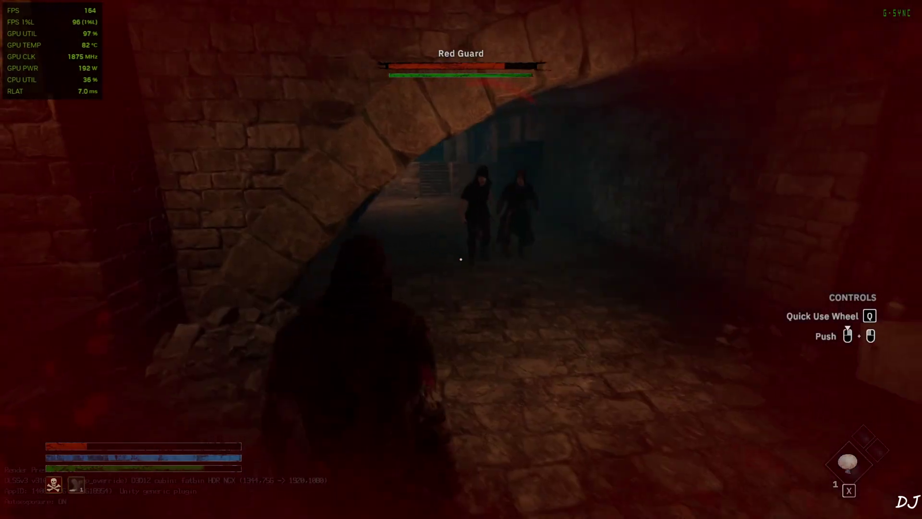
left_click(461, 260)
key("s")
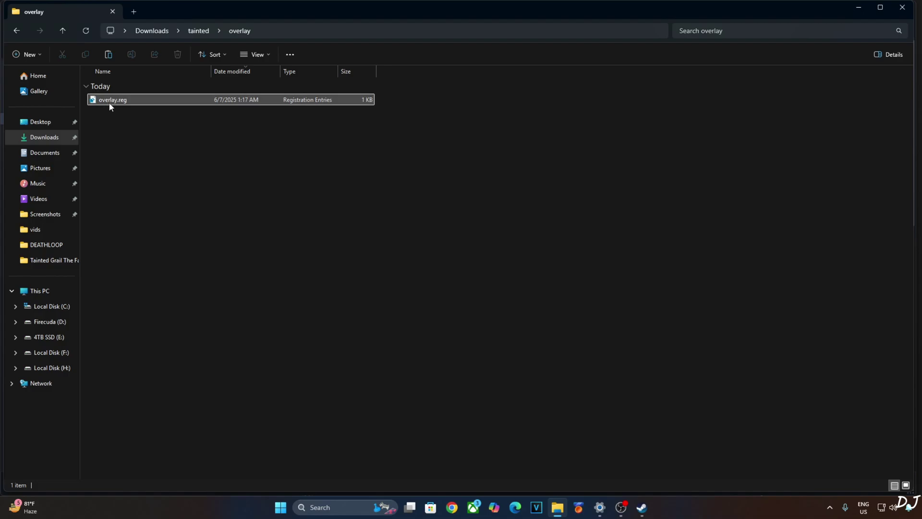
- Open overlay.reg in Notepad, set ShowDlssIndicator to dword:00000000, then save and close the file
right_click(110, 103)
mouse_move(145, 158)
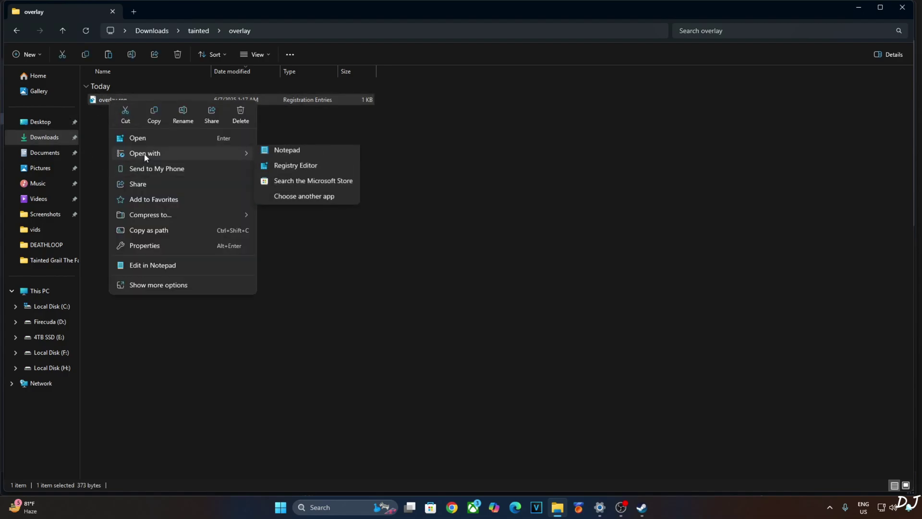
left_click(288, 155)
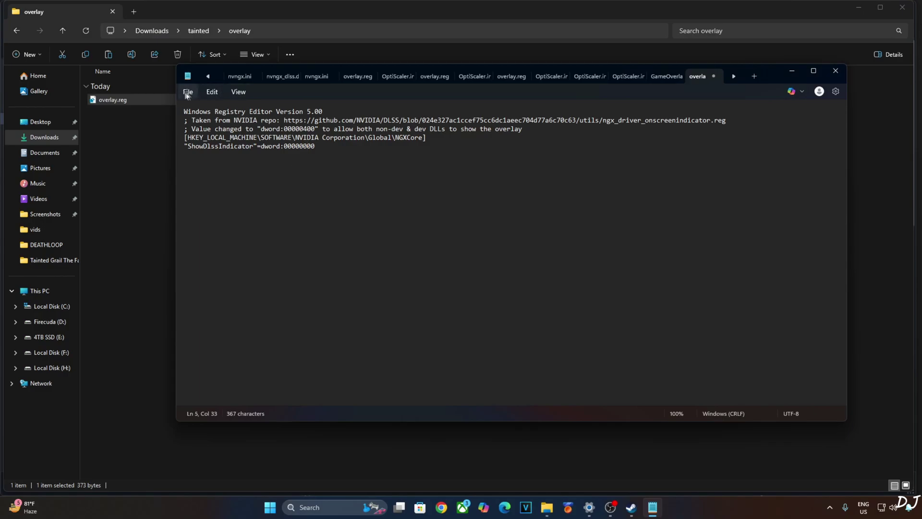
left_click(186, 95)
left_click(200, 173)
left_click(834, 72)
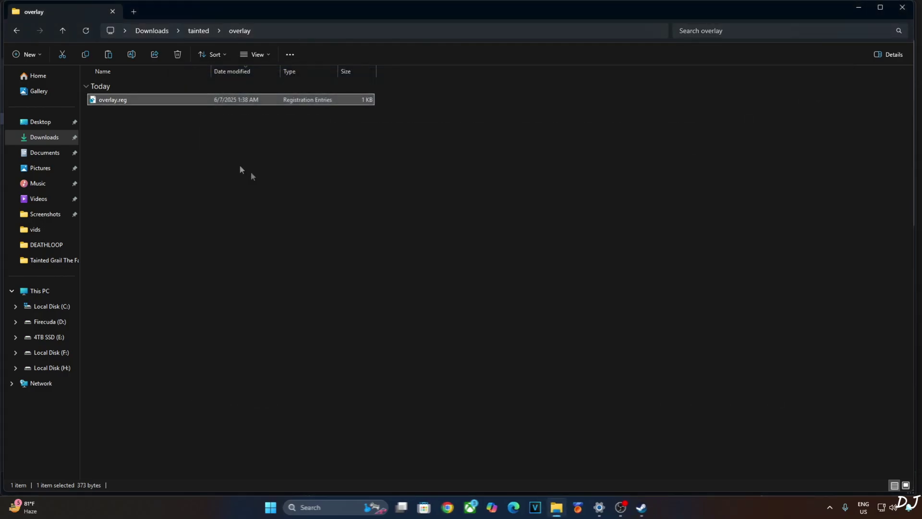
- Merge the edited overlay.reg file into the Windows registry
right_click(108, 105)
left_click(123, 138)
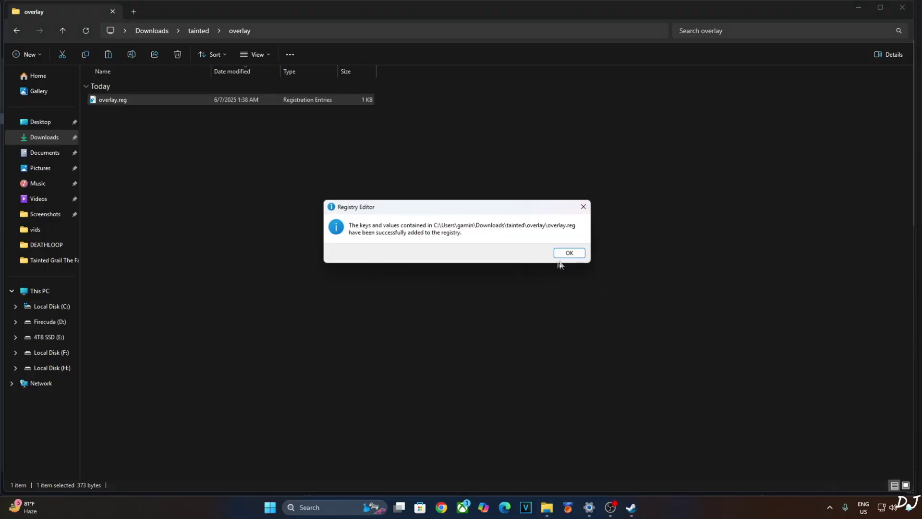
left_click(569, 254)
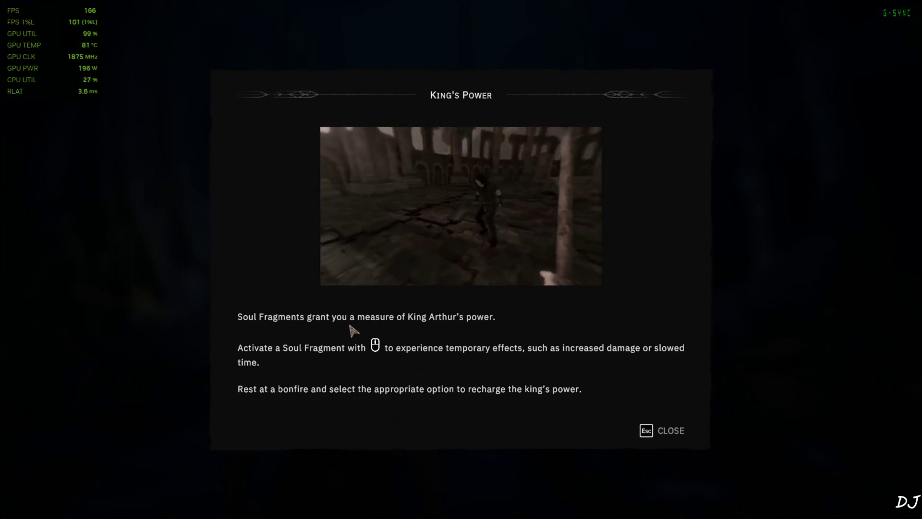
- Dismiss the King's Power tutorial in the game and advance across the cavern to the Giant Sentinel
left_click(653, 432)
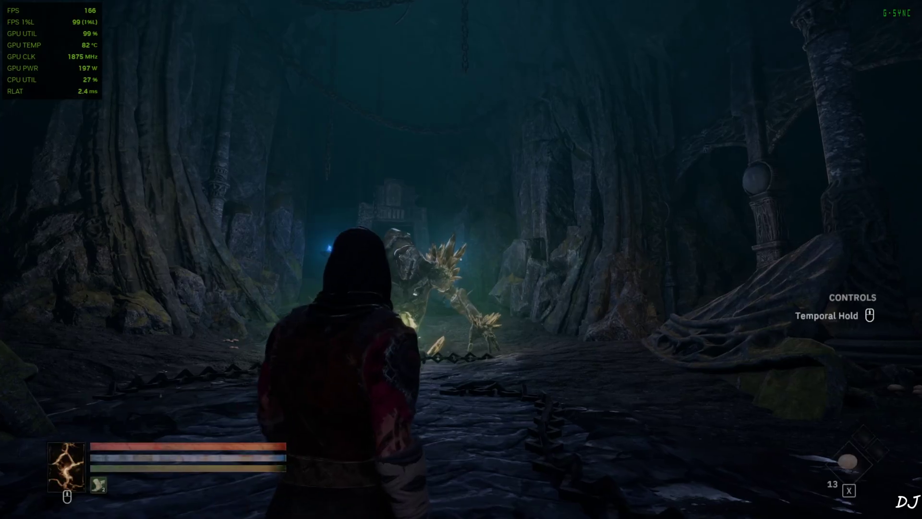
key("w")
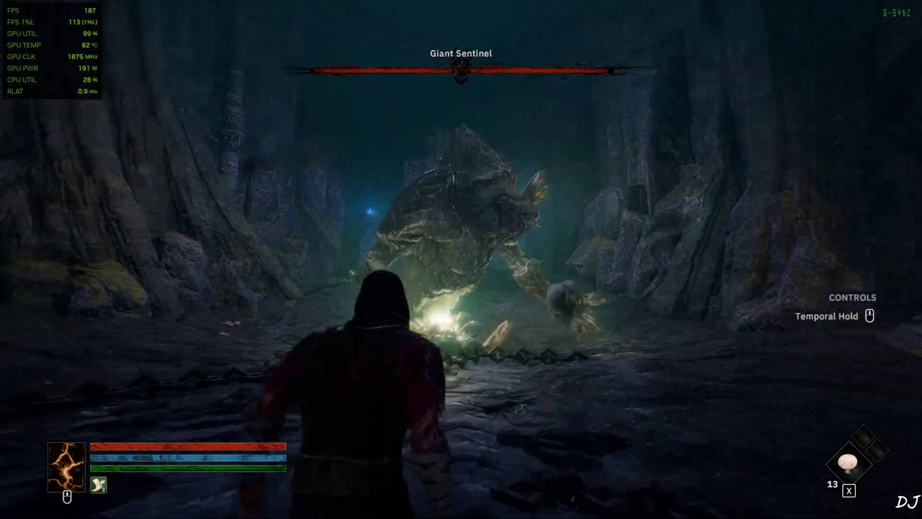
key("w")
- Strike the Giant Sentinel repeatedly at close range with the one-handed weapon
left_click(461, 259)
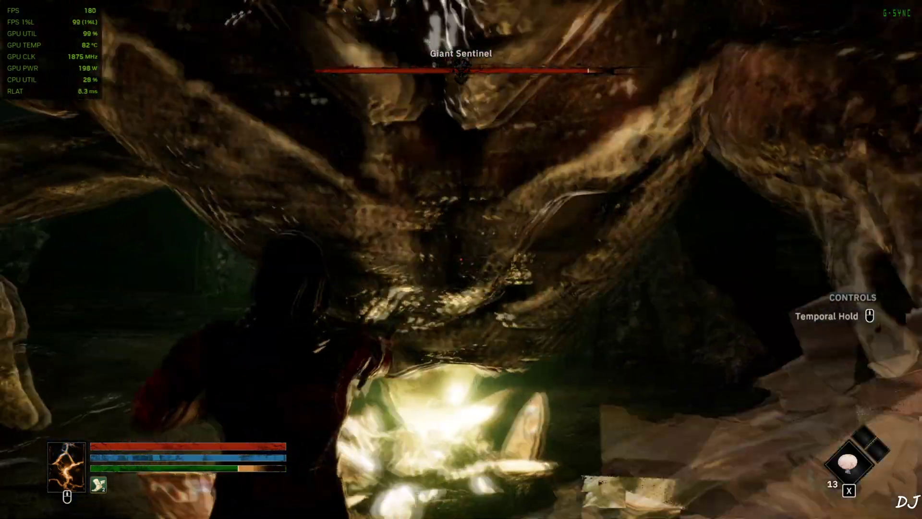
left_click(461, 260)
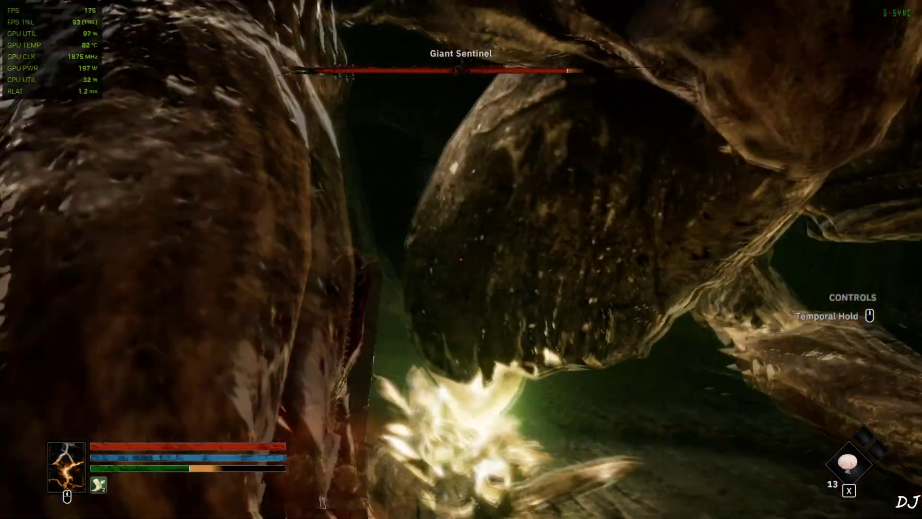
left_click(461, 260)
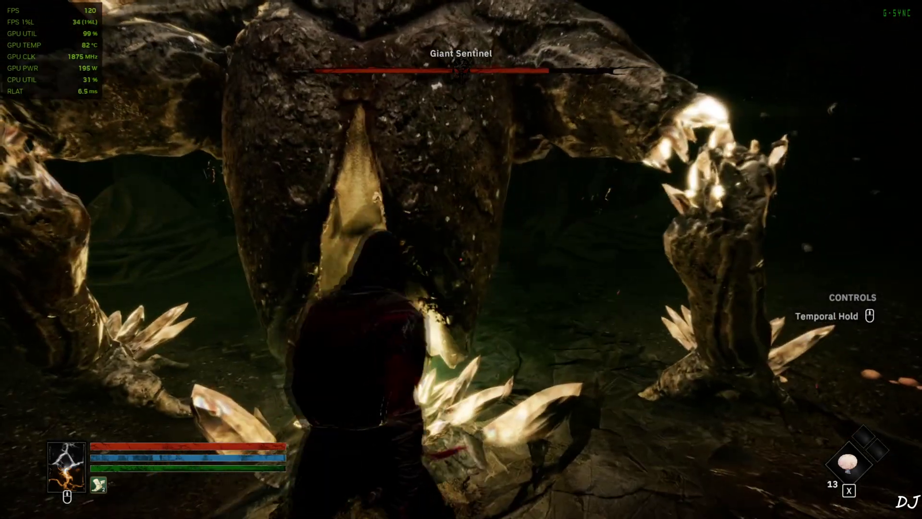
left_click(461, 260)
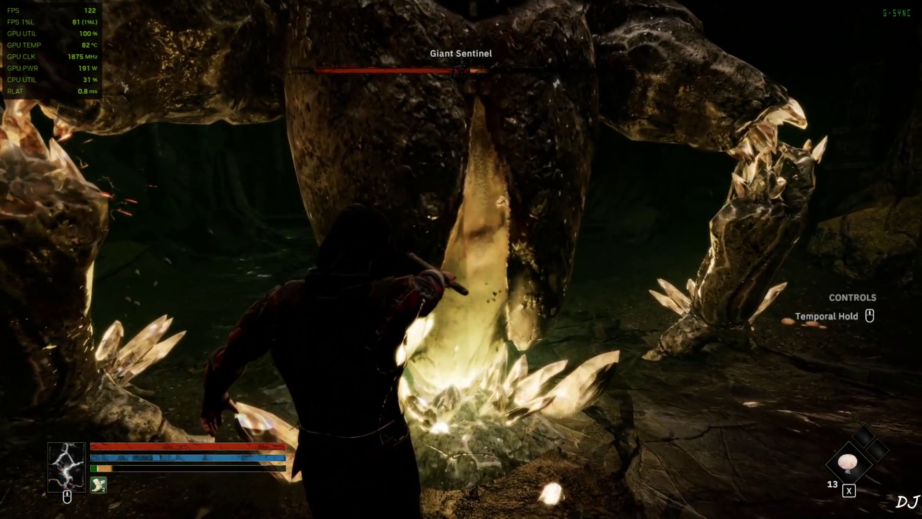
left_click(461, 260)
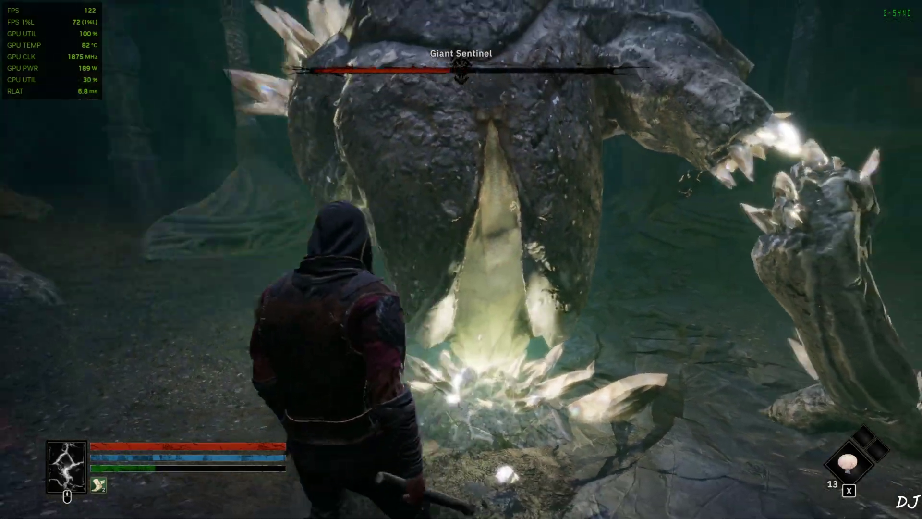
left_click(461, 259)
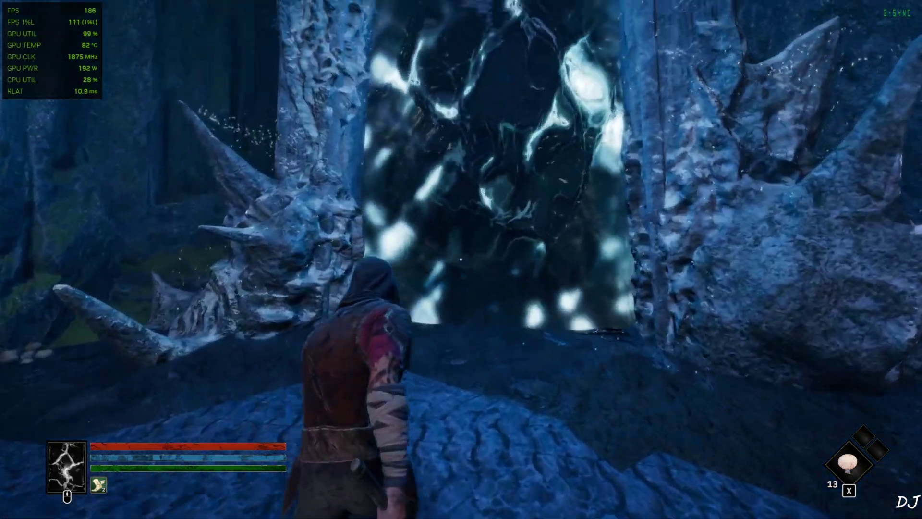
- Walk through the glowing portal and follow the rocky path down towards the shore
key("w")
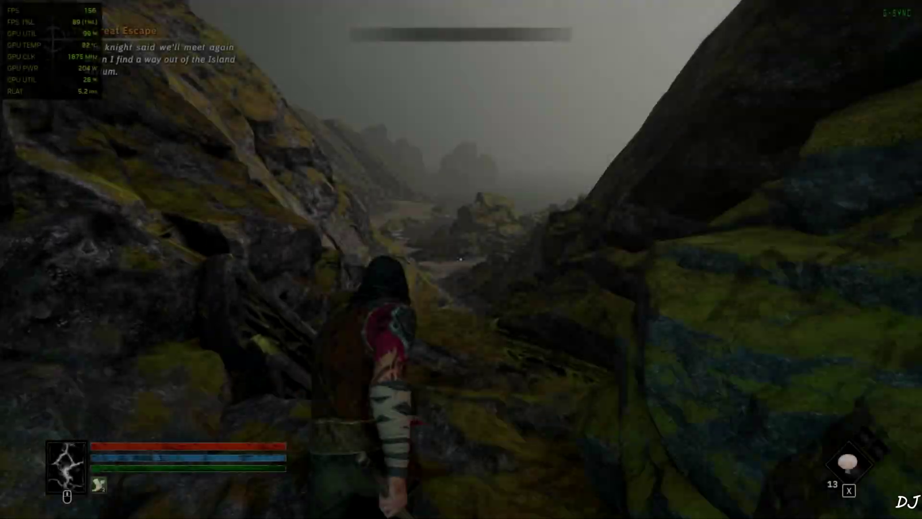
key("w")
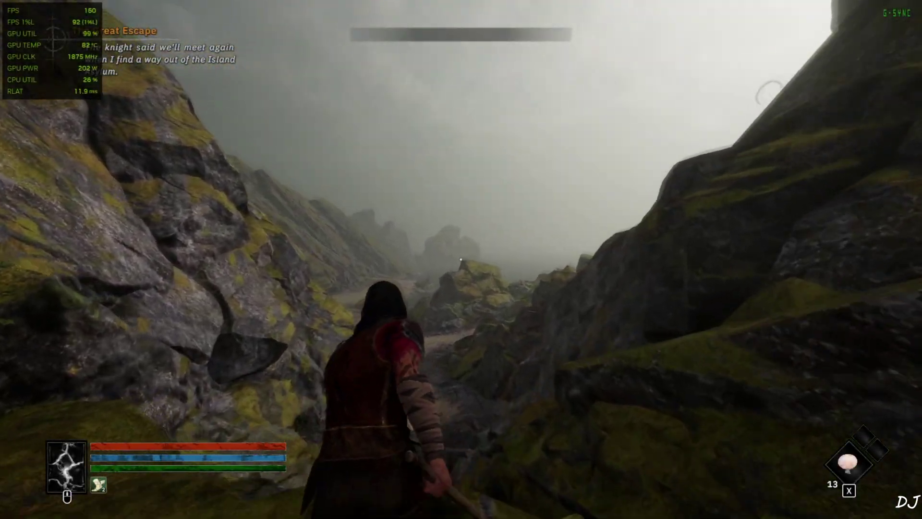
key("w")
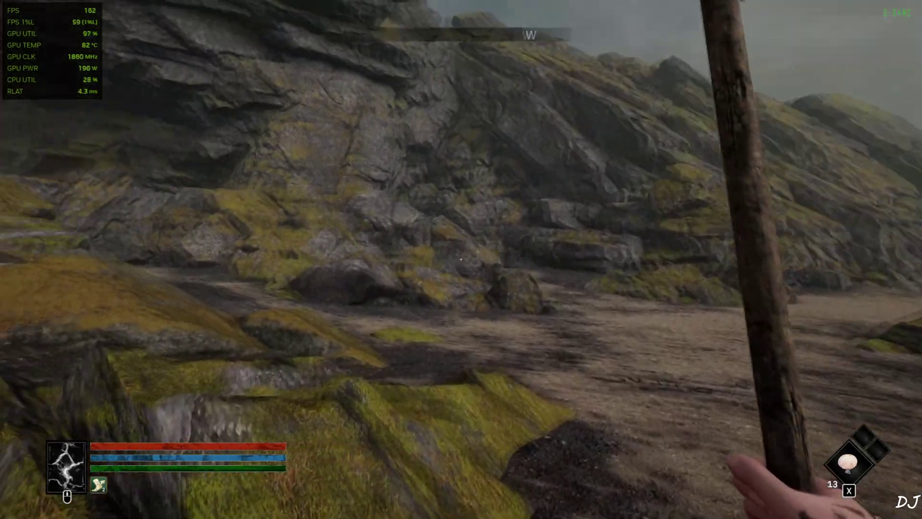
- Walk along the sandy beach towards the shipwreck, surveying the cliffs, the sea and the giant statue
key("w")
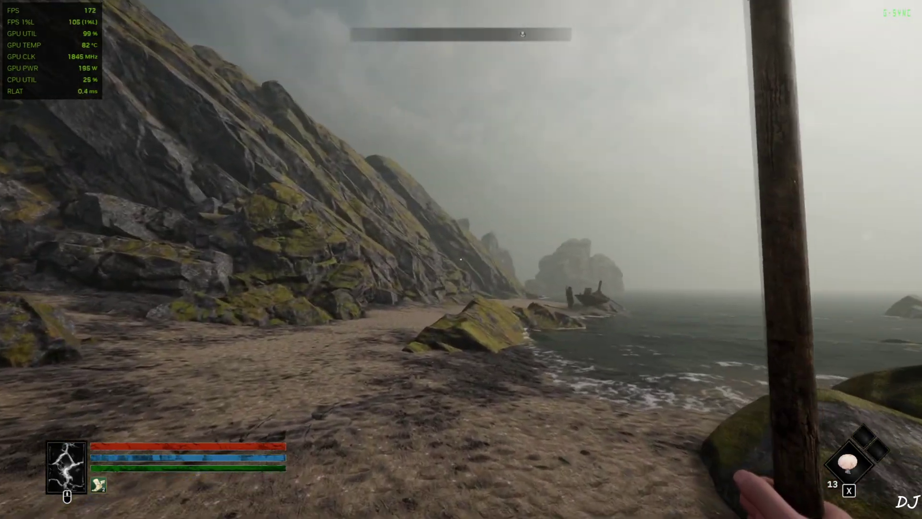
key("w")
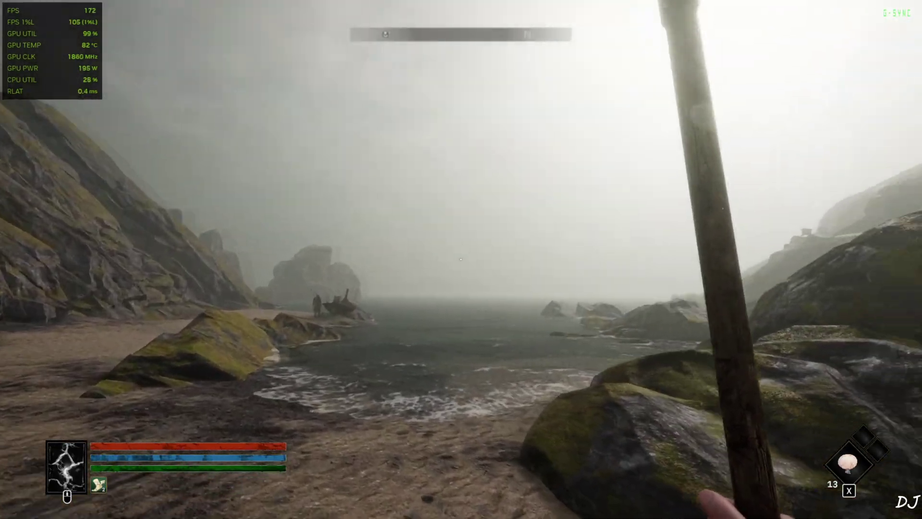
key("w")
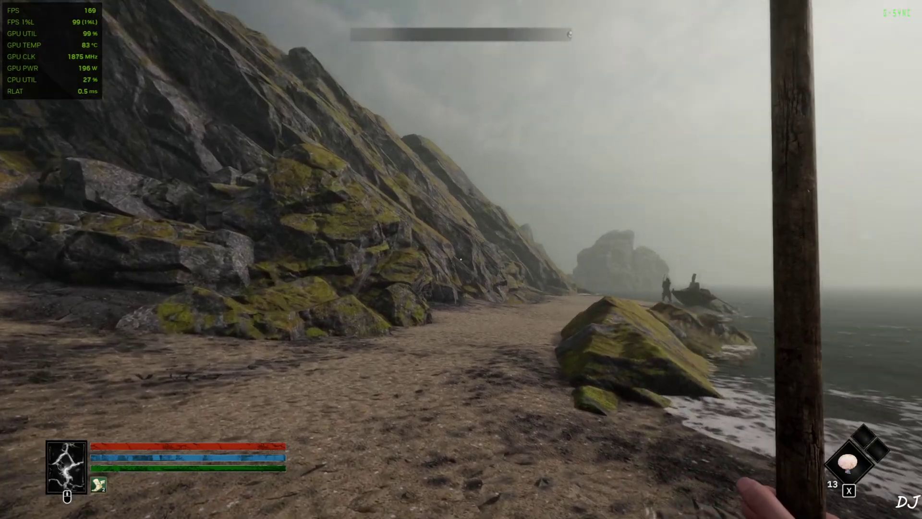
key("w")
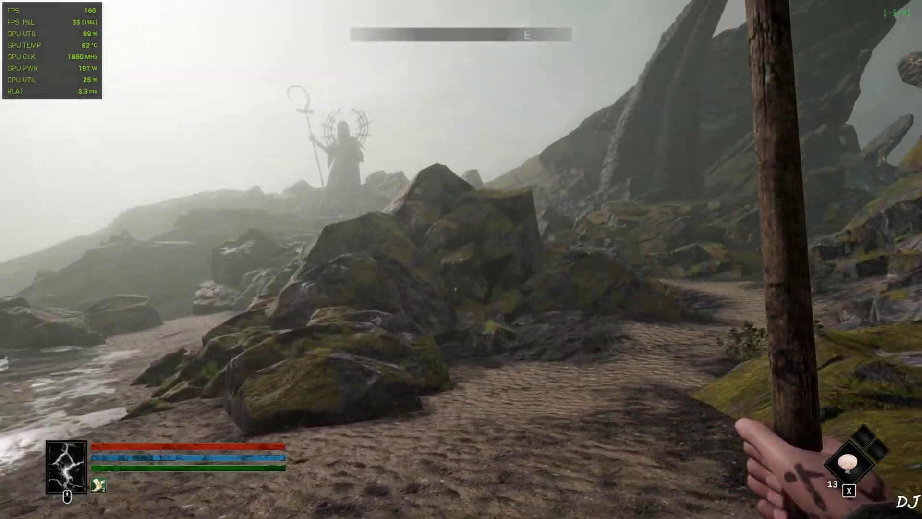
key("w")
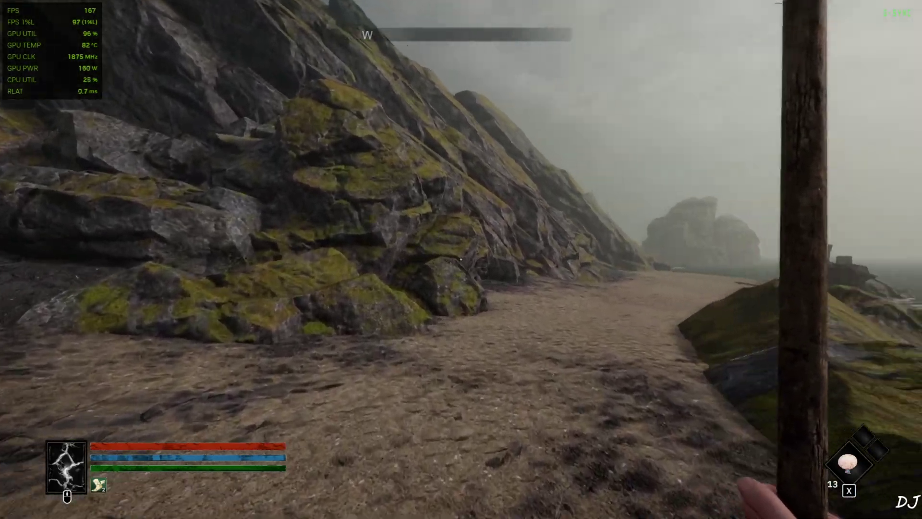
key("w")
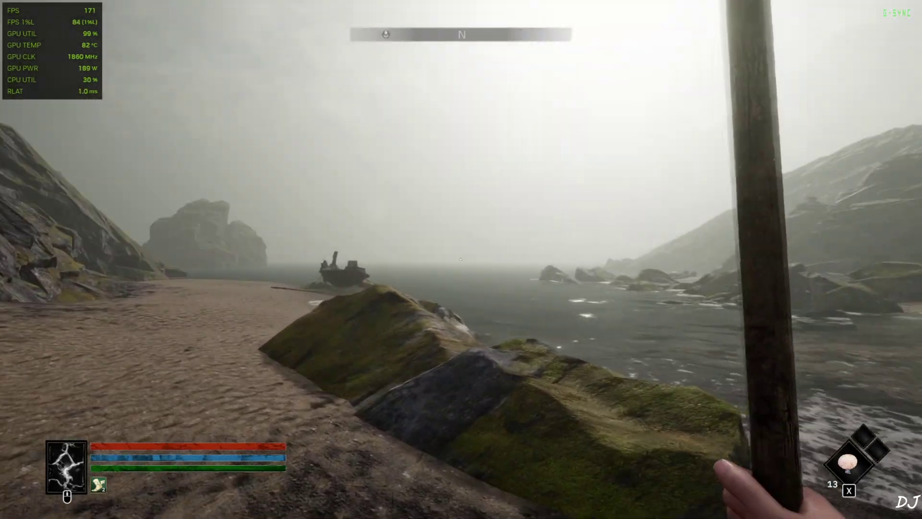
key("w")
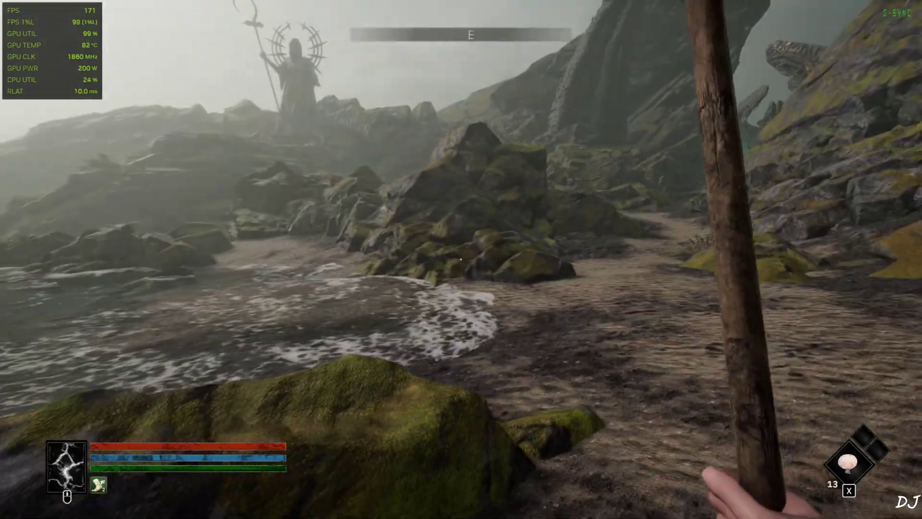
key("w")
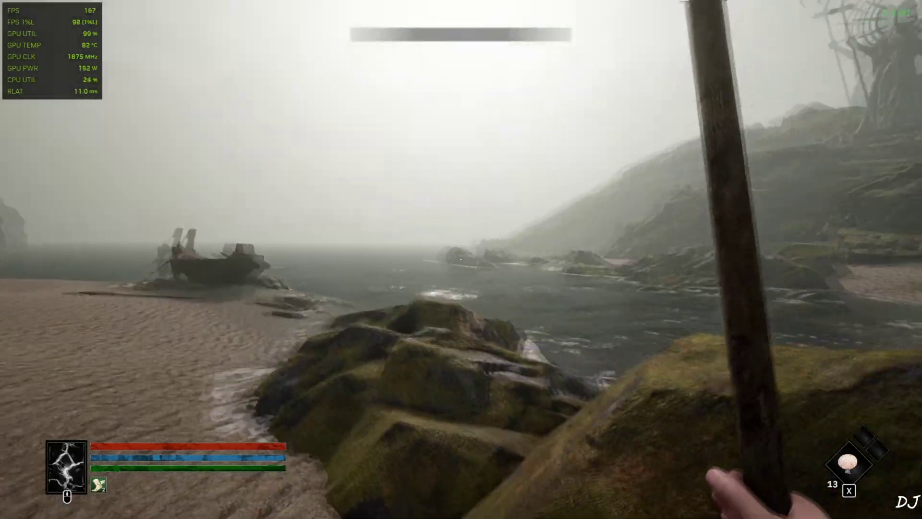